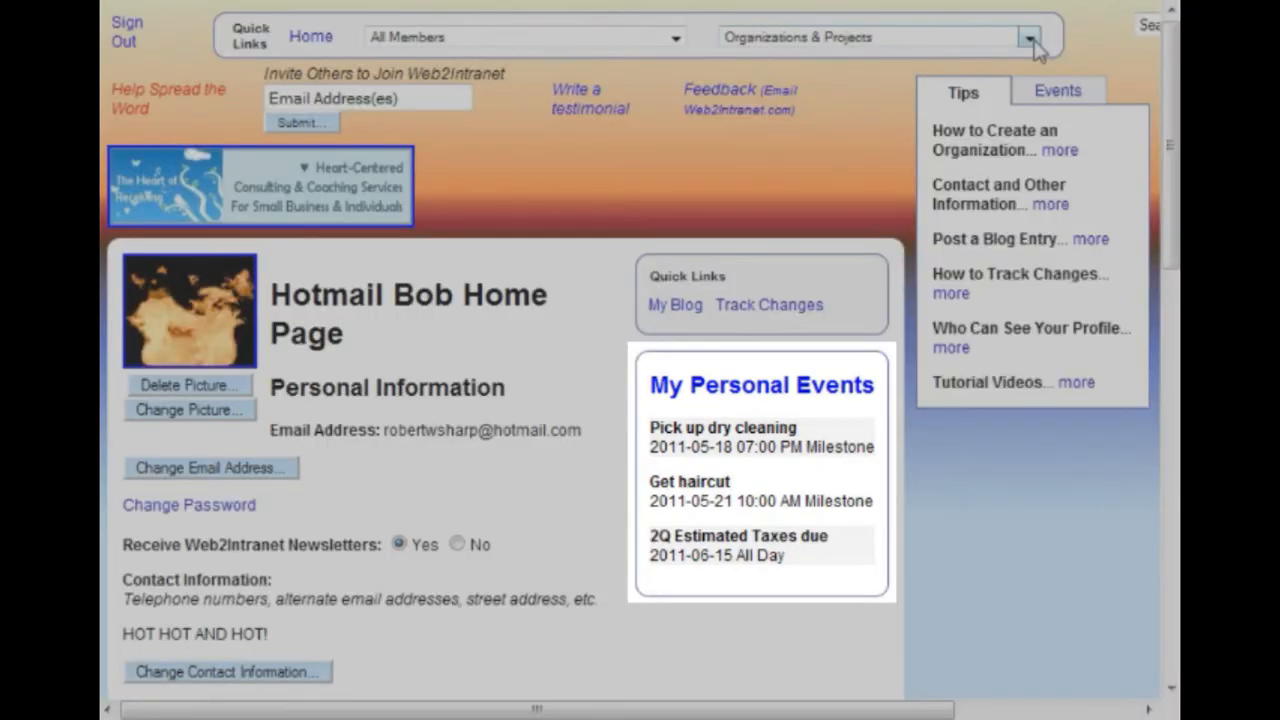
Open the Hot Org organization page and the Hot Project project page to view their events
click(1030, 40)
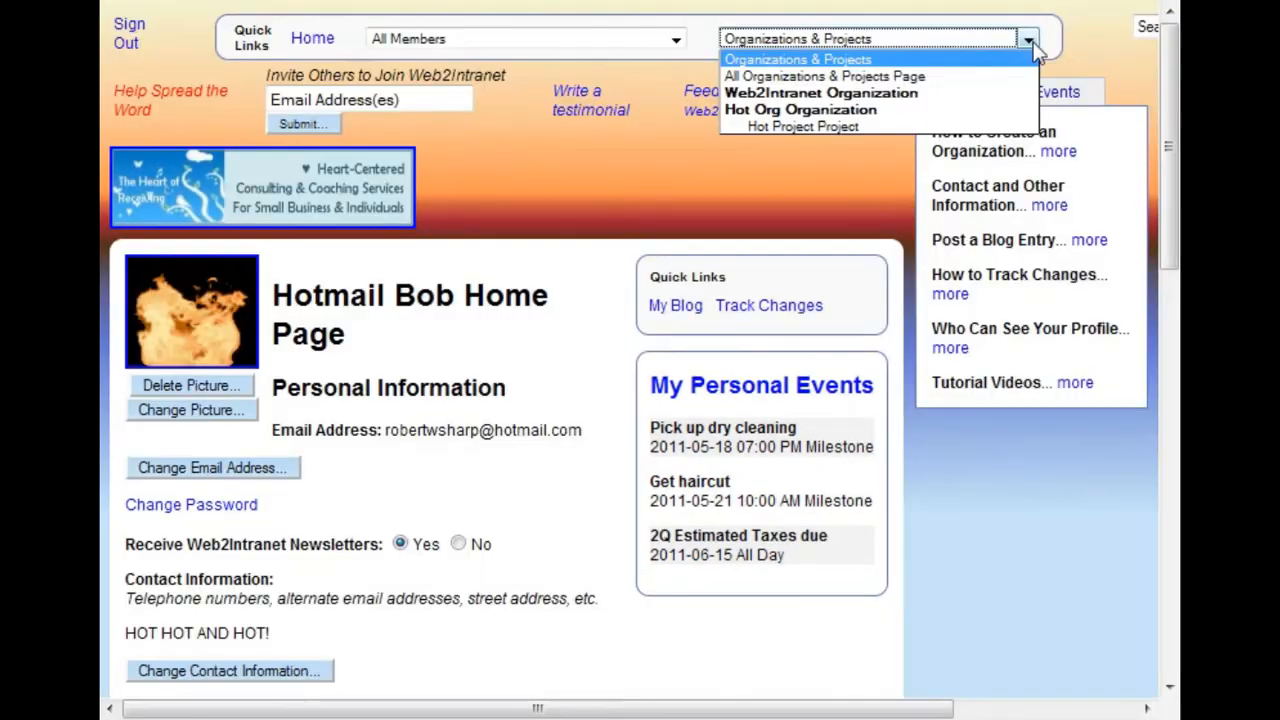
click(866, 112)
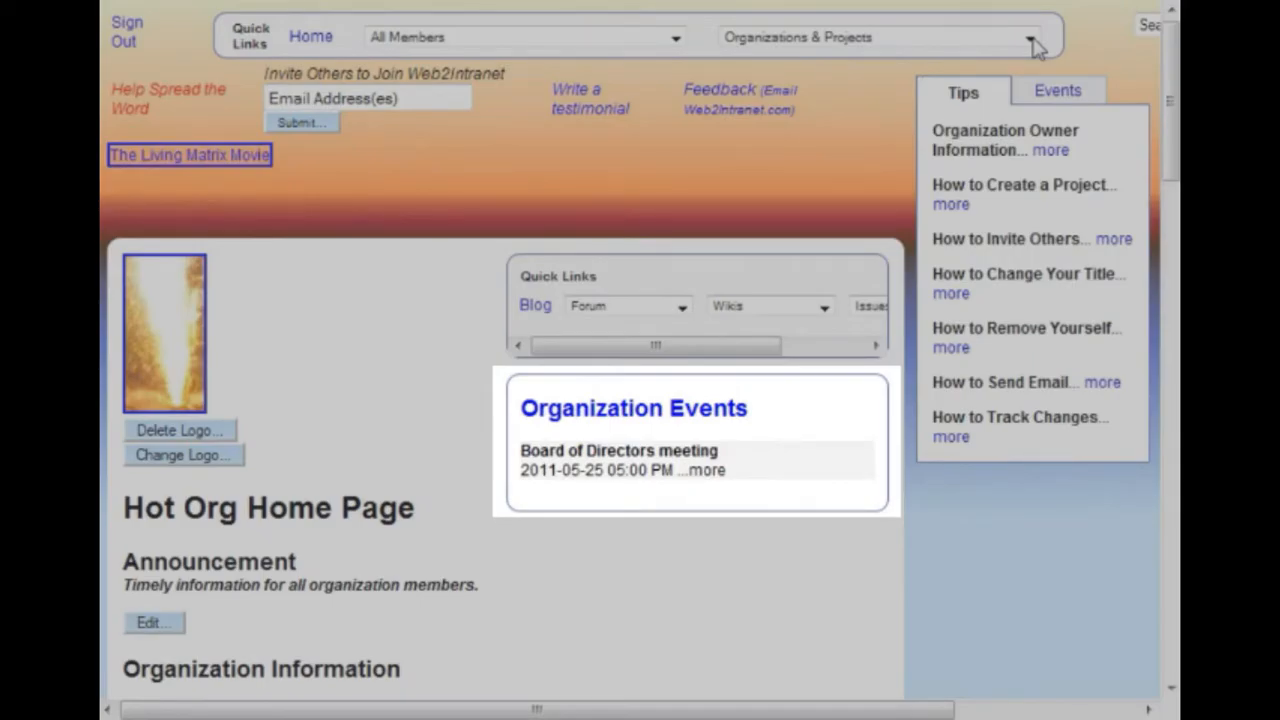
click(1030, 40)
click(842, 130)
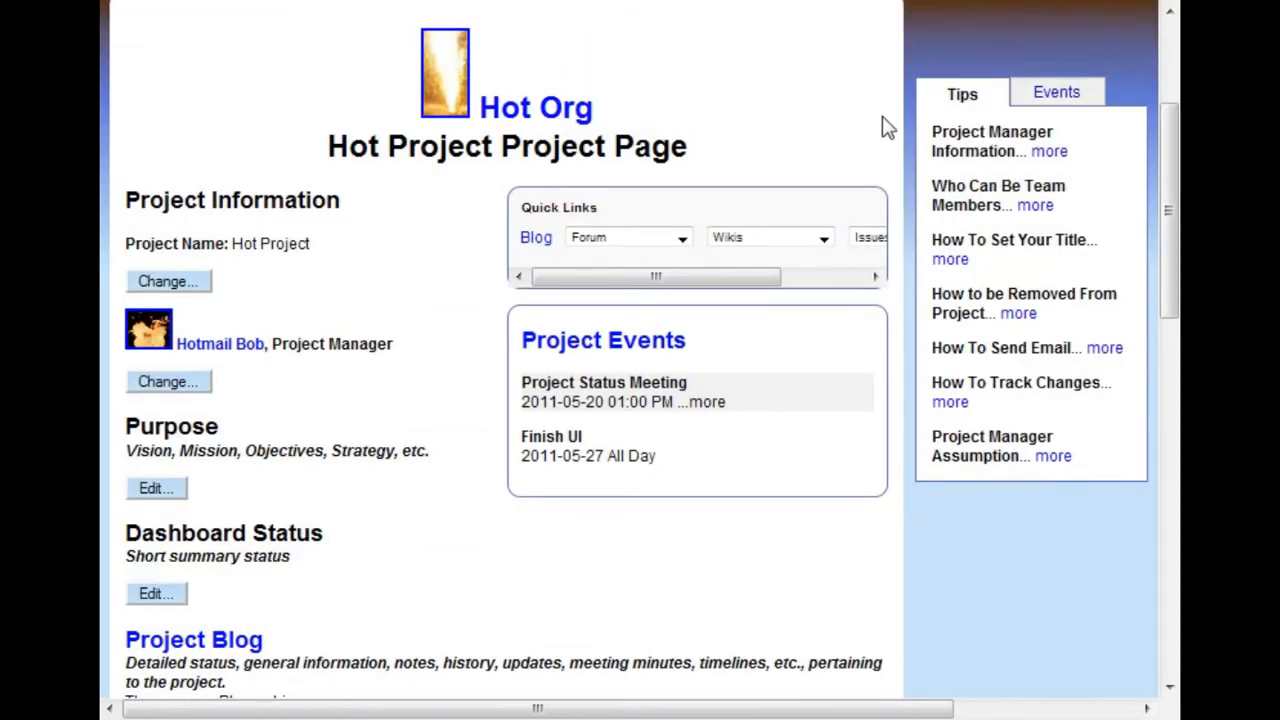
Show the upcoming events list and view it for one week, two weeks and one month
click(1099, 100)
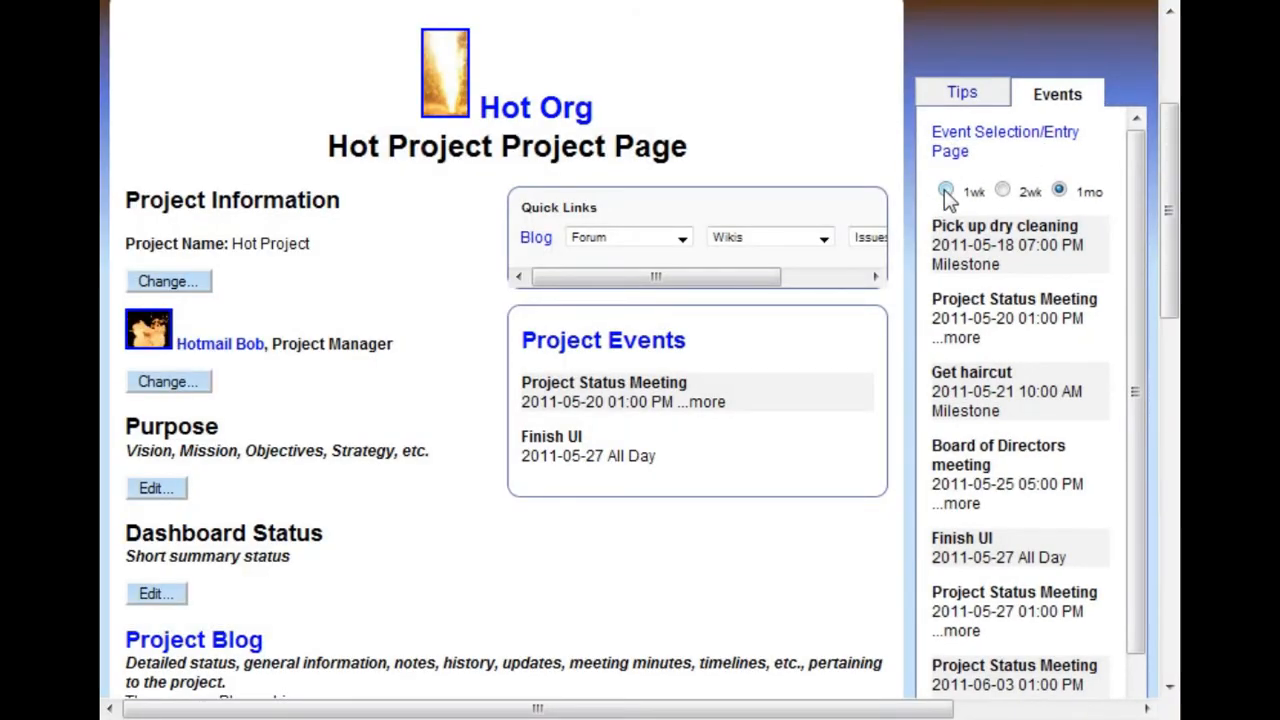
click(946, 191)
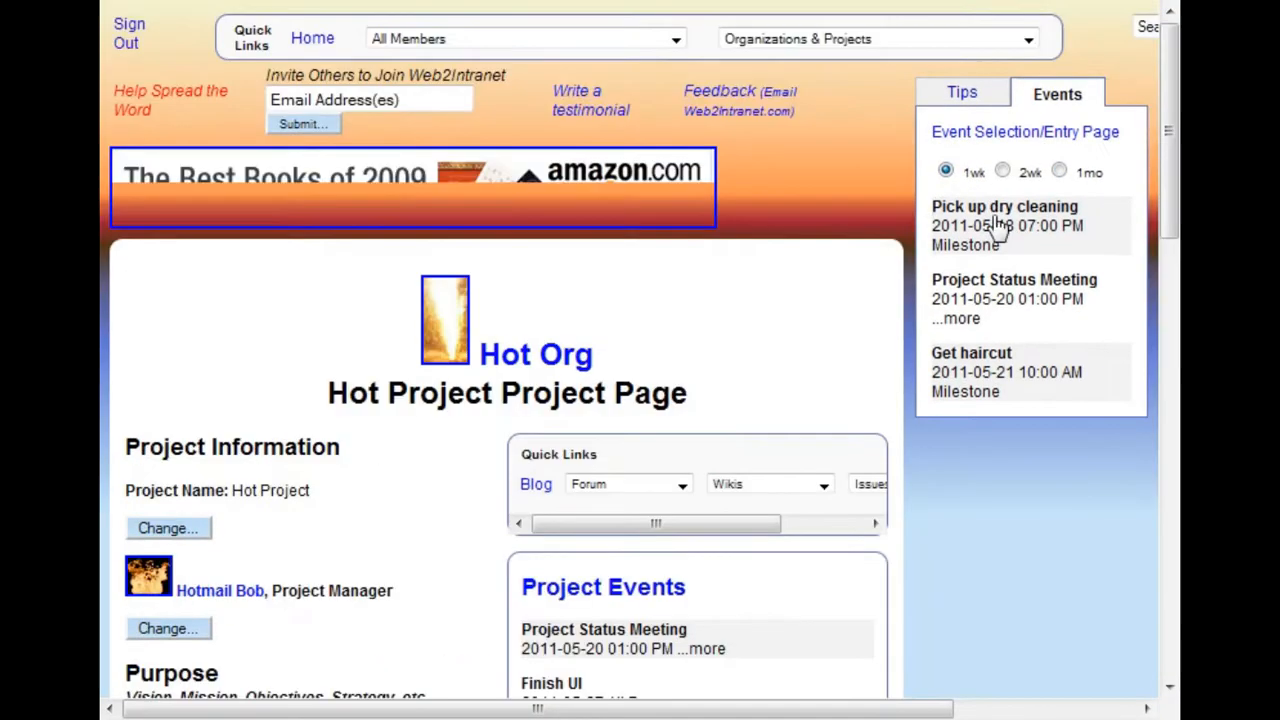
click(1002, 171)
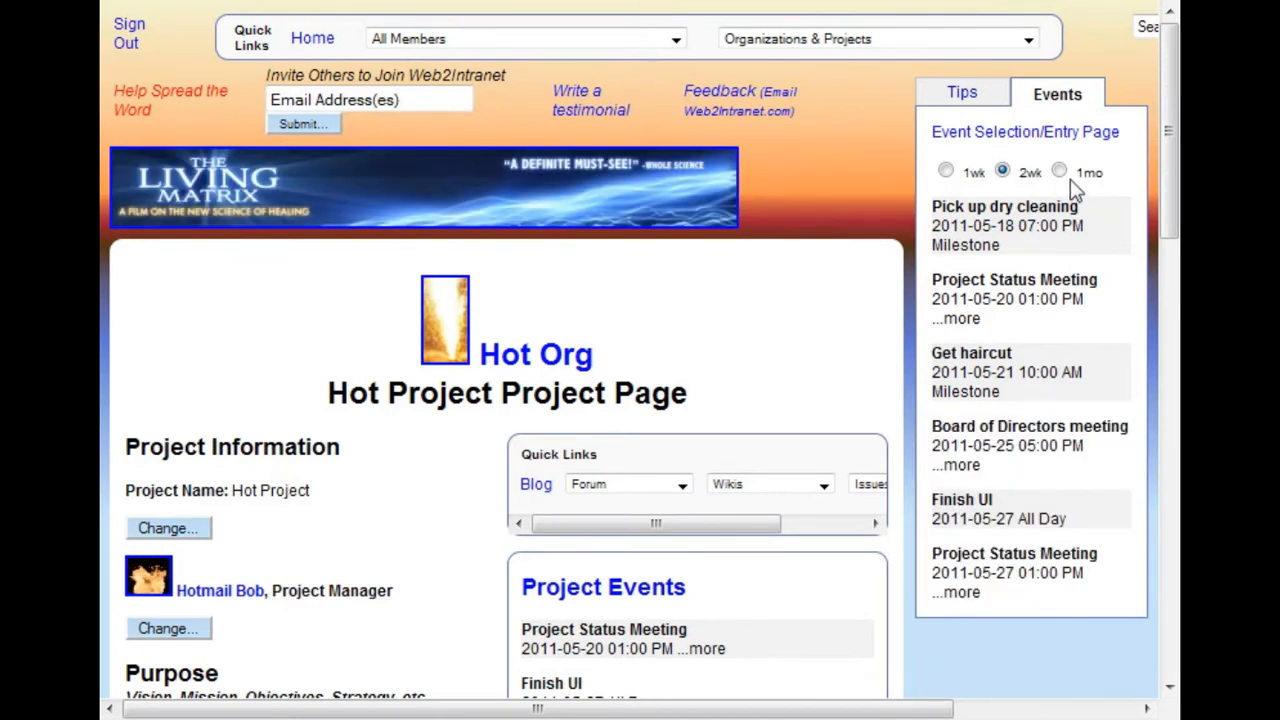
click(1060, 171)
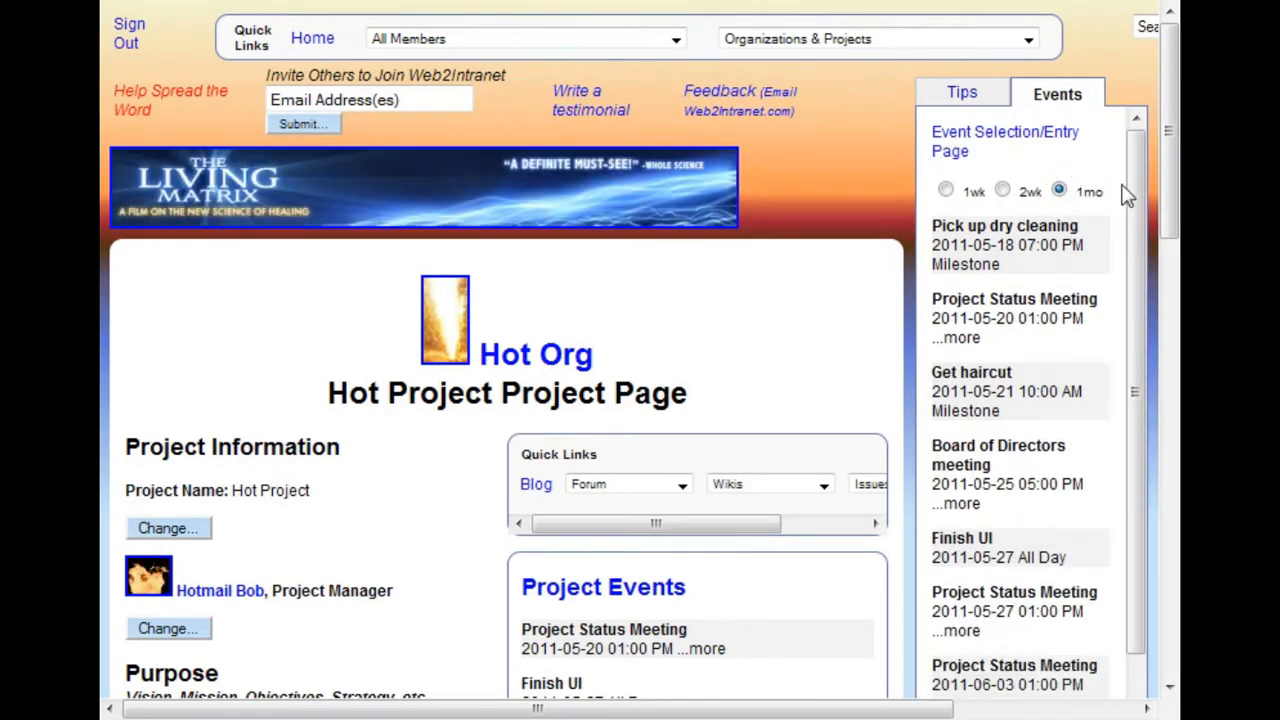
mouse_move(1137, 197)
mouse_down()
mouse_move(1136, 278)
mouse_move(1137, 214)
mouse_up()
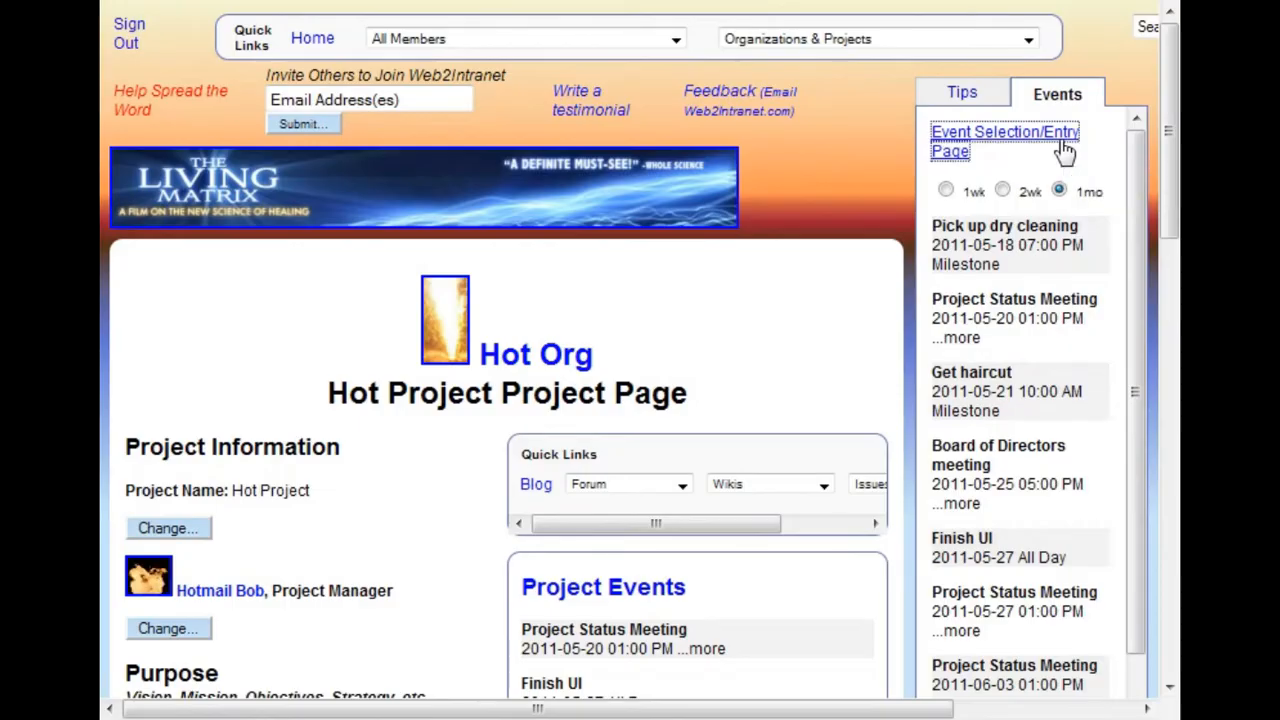
Open the Event Selection/Entry Page at its Add New Event form
click(1065, 150)
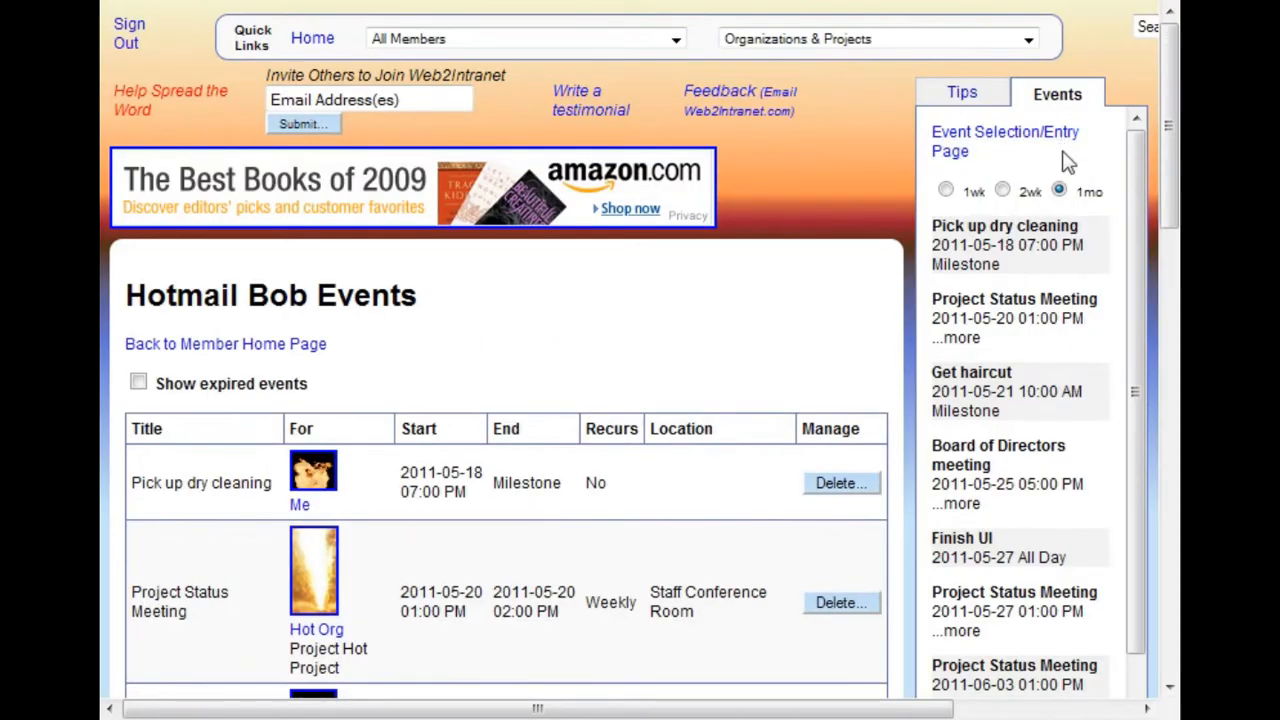
drag(1170, 122, 1170, 187)
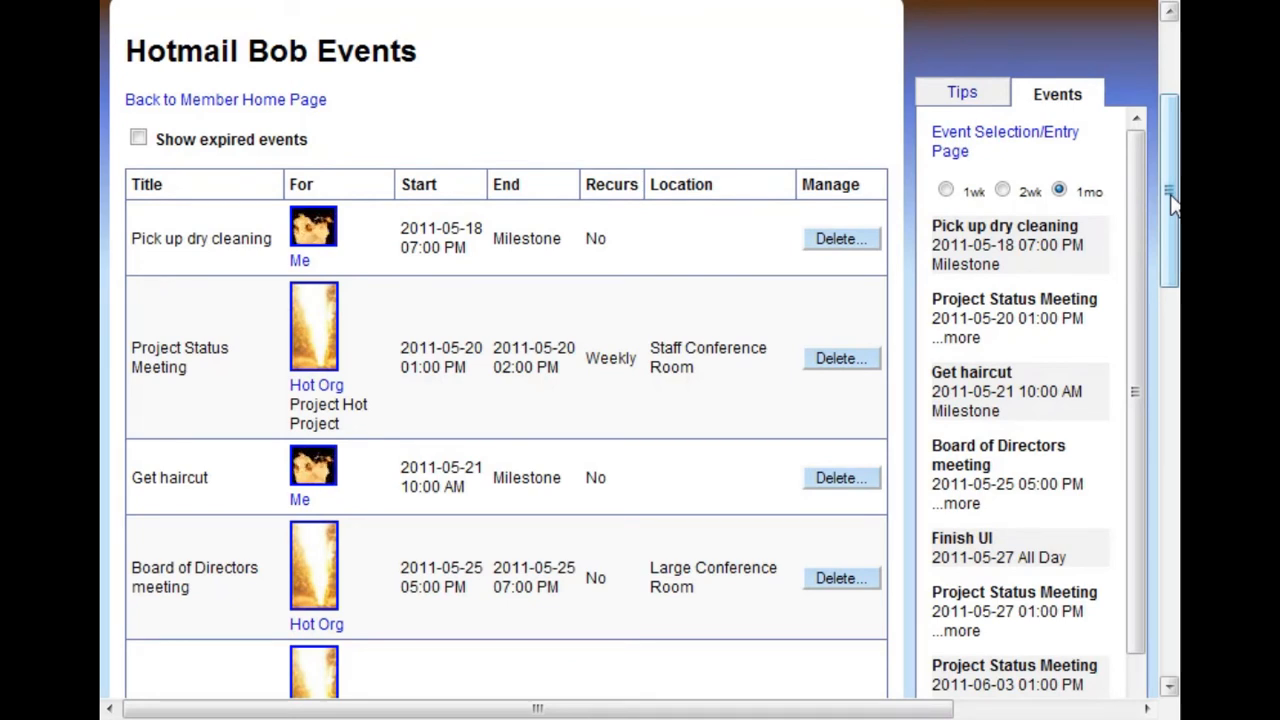
drag(1172, 203, 1176, 490)
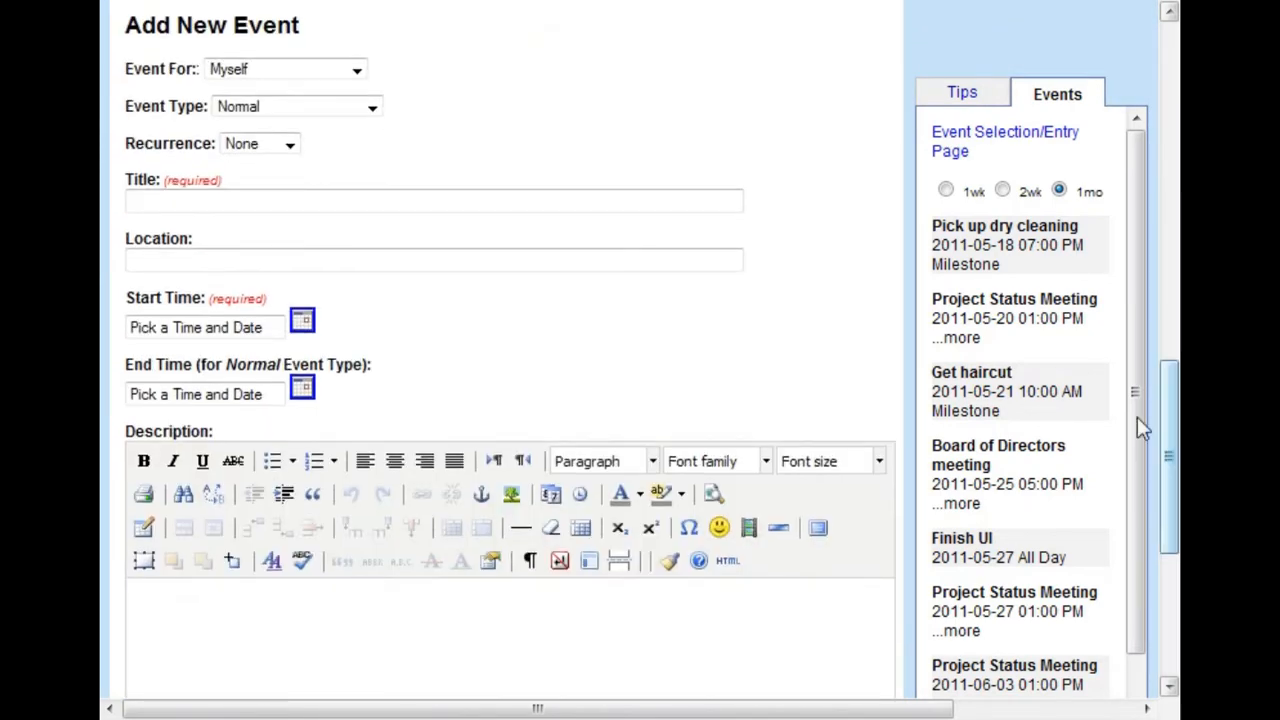
Review the choices offered for Event For, Event Type and Recurrence without changing them
click(357, 71)
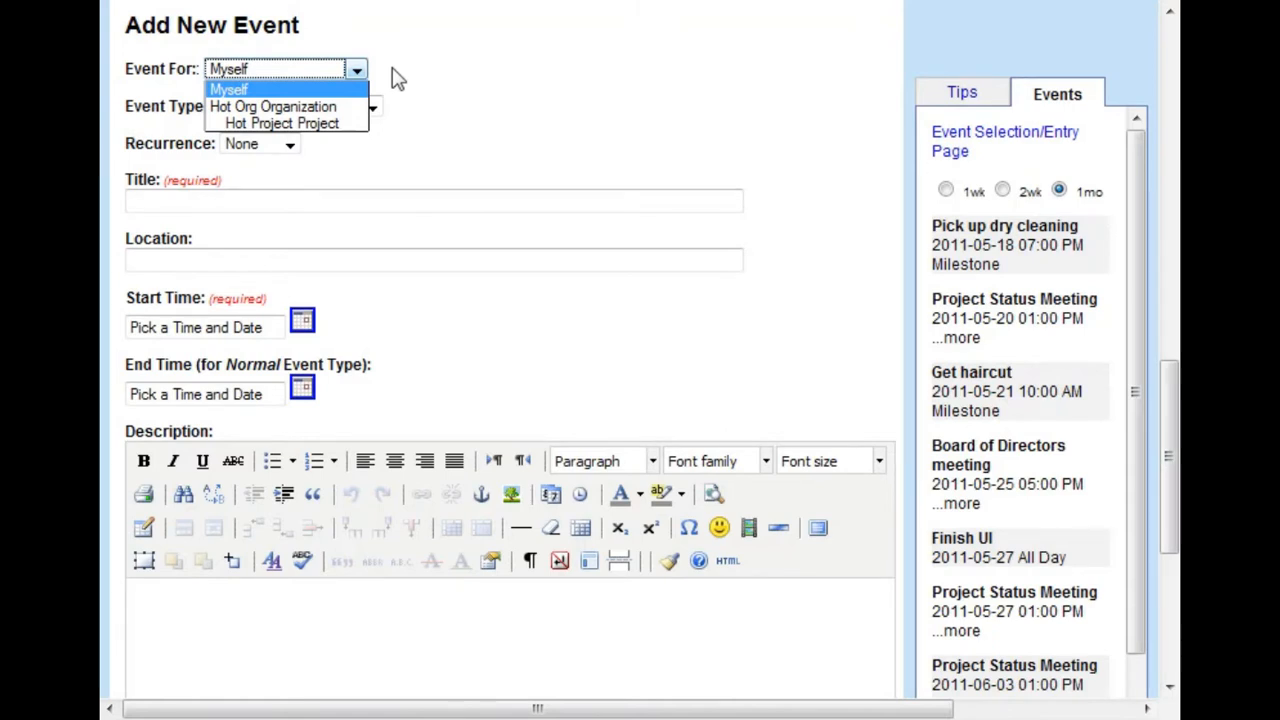
click(397, 78)
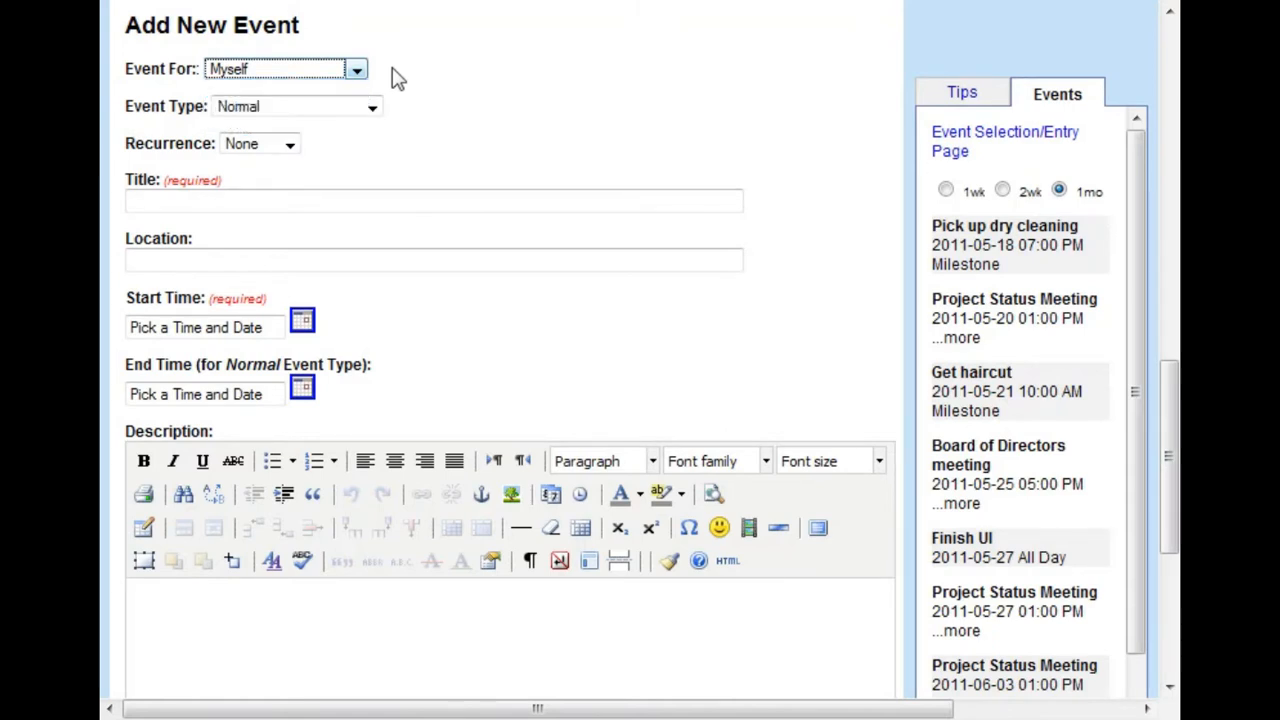
click(375, 112)
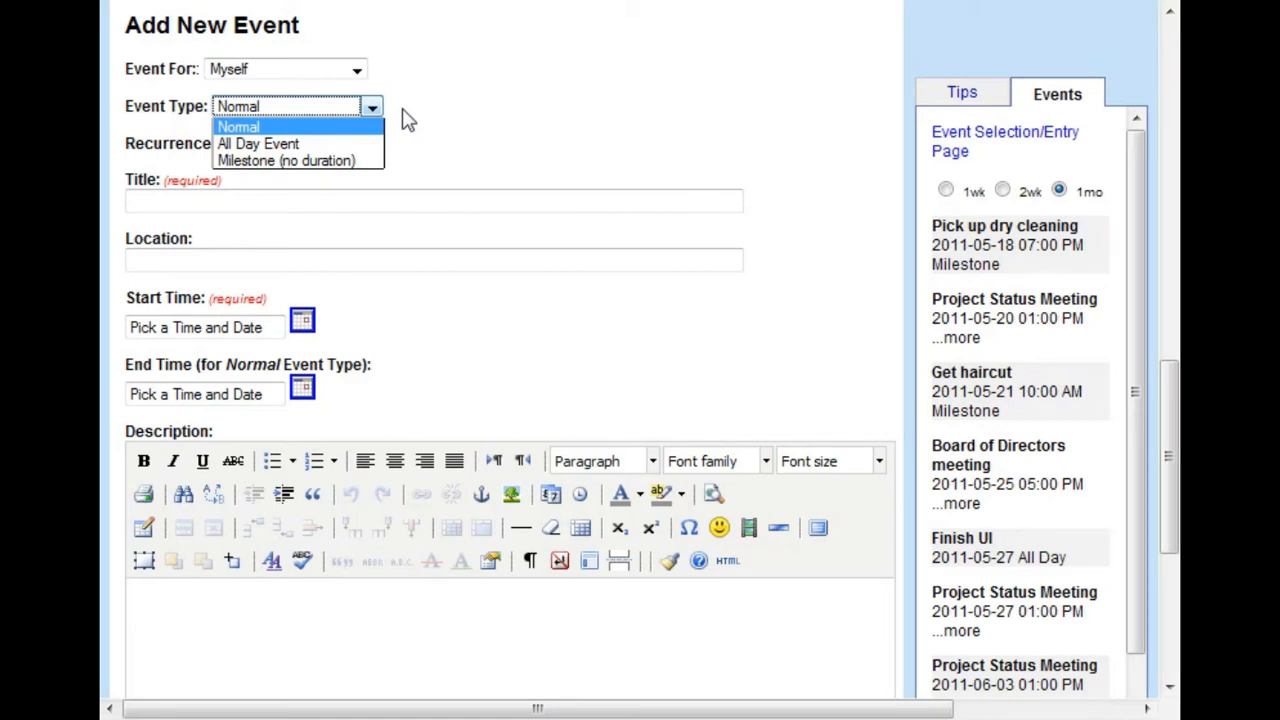
click(406, 120)
click(289, 150)
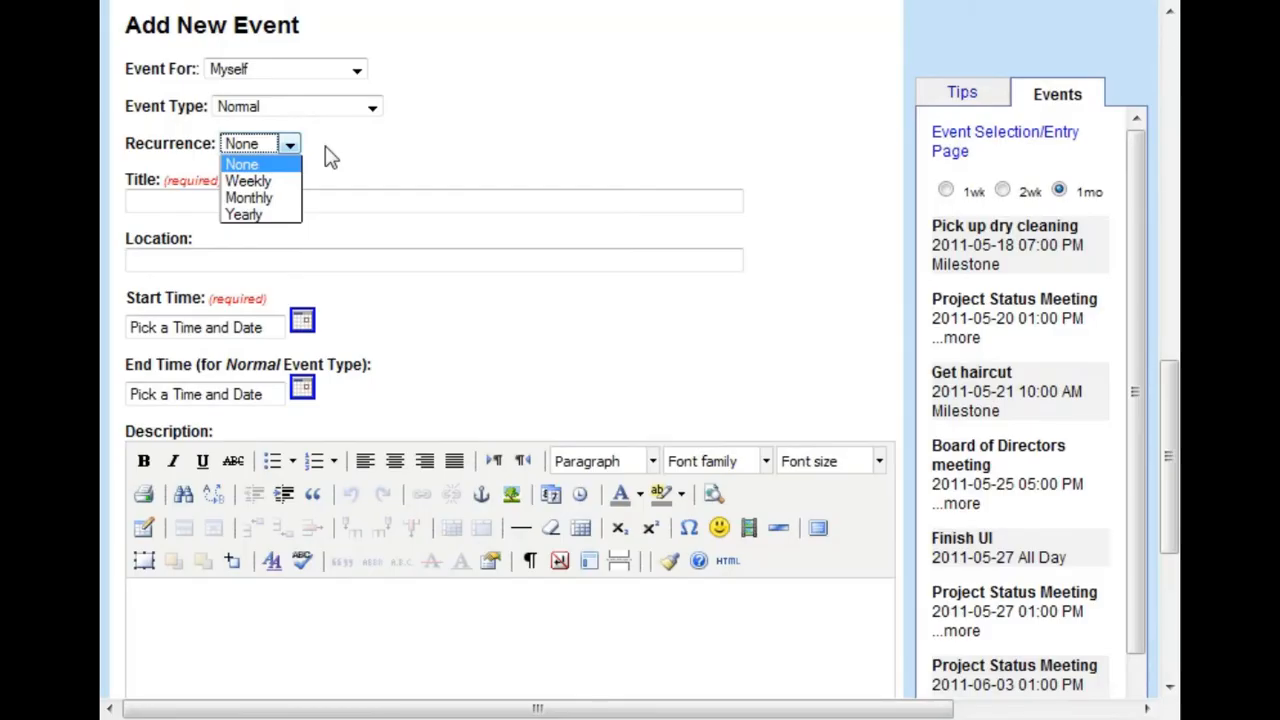
click(331, 157)
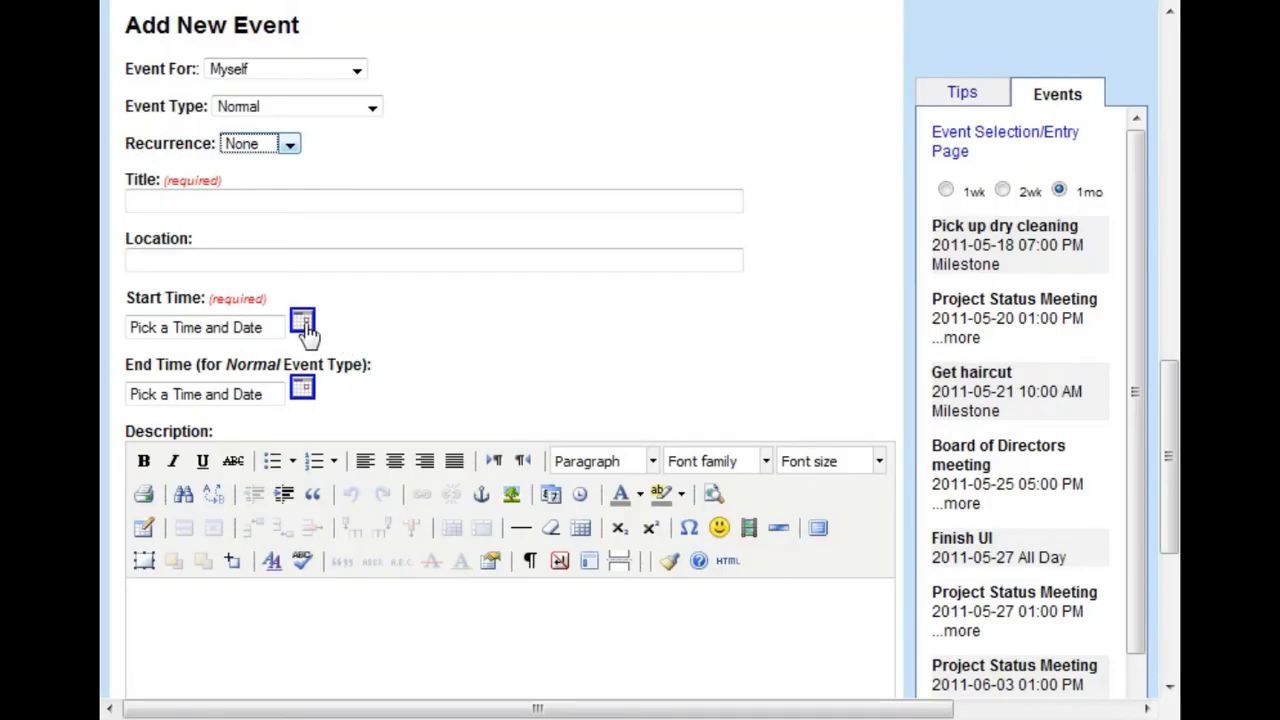
Examine the start and end time pickers and the description and submission area of the Add New Event form
click(303, 322)
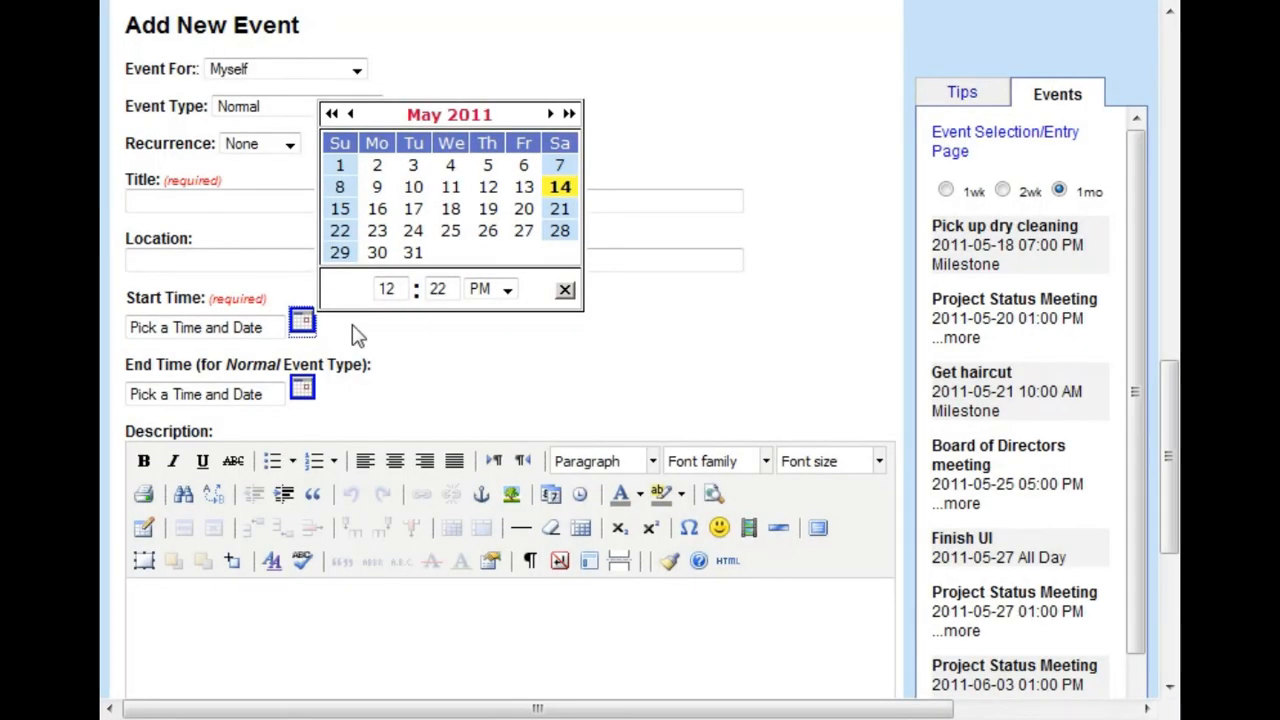
click(359, 329)
click(565, 292)
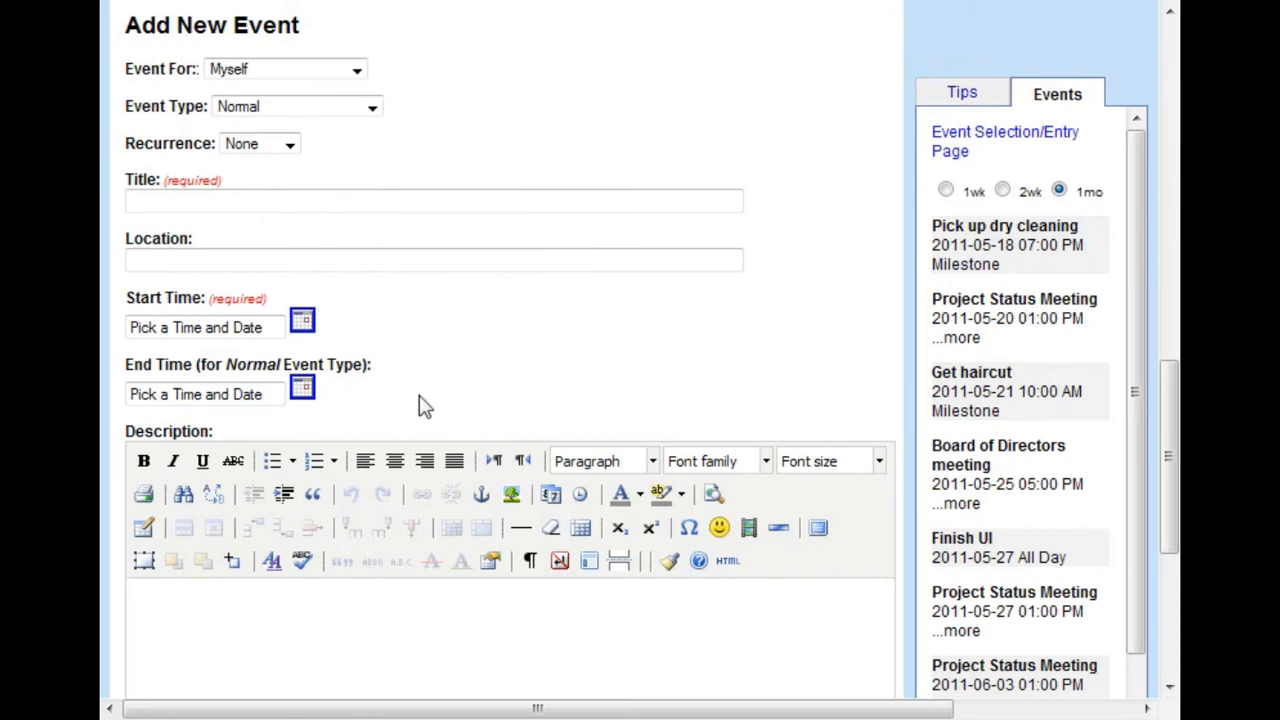
click(300, 390)
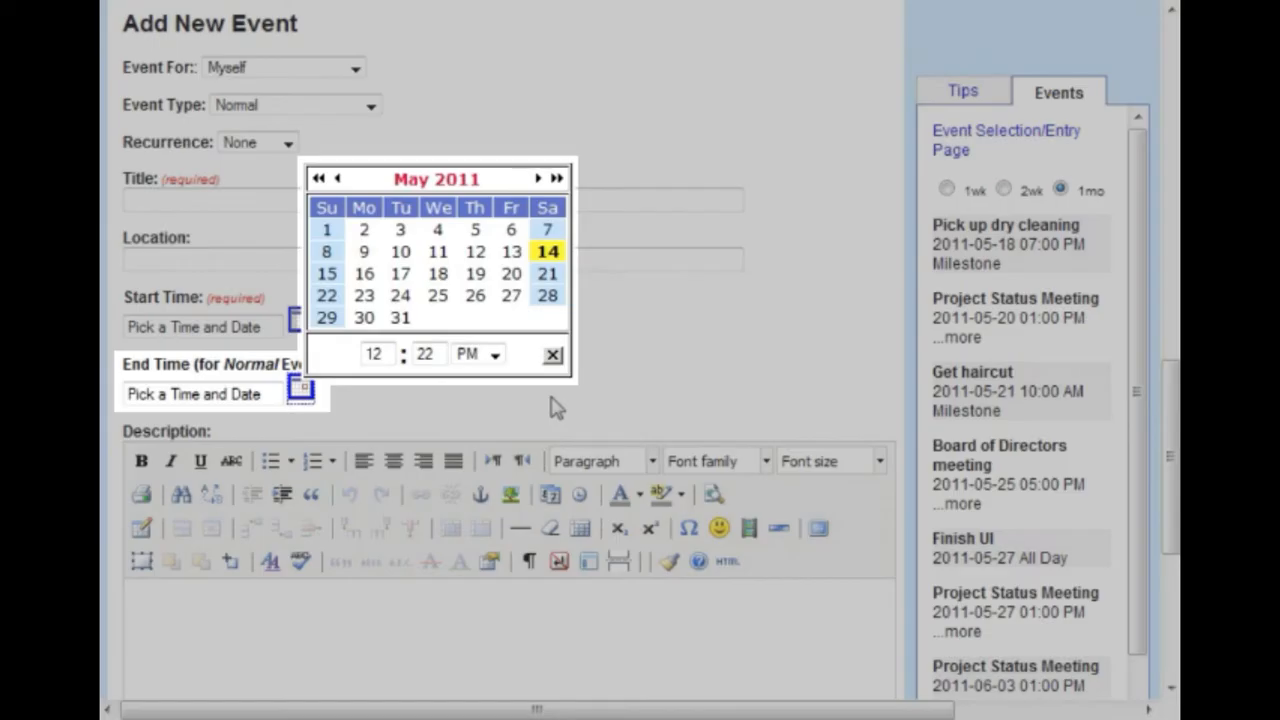
click(553, 356)
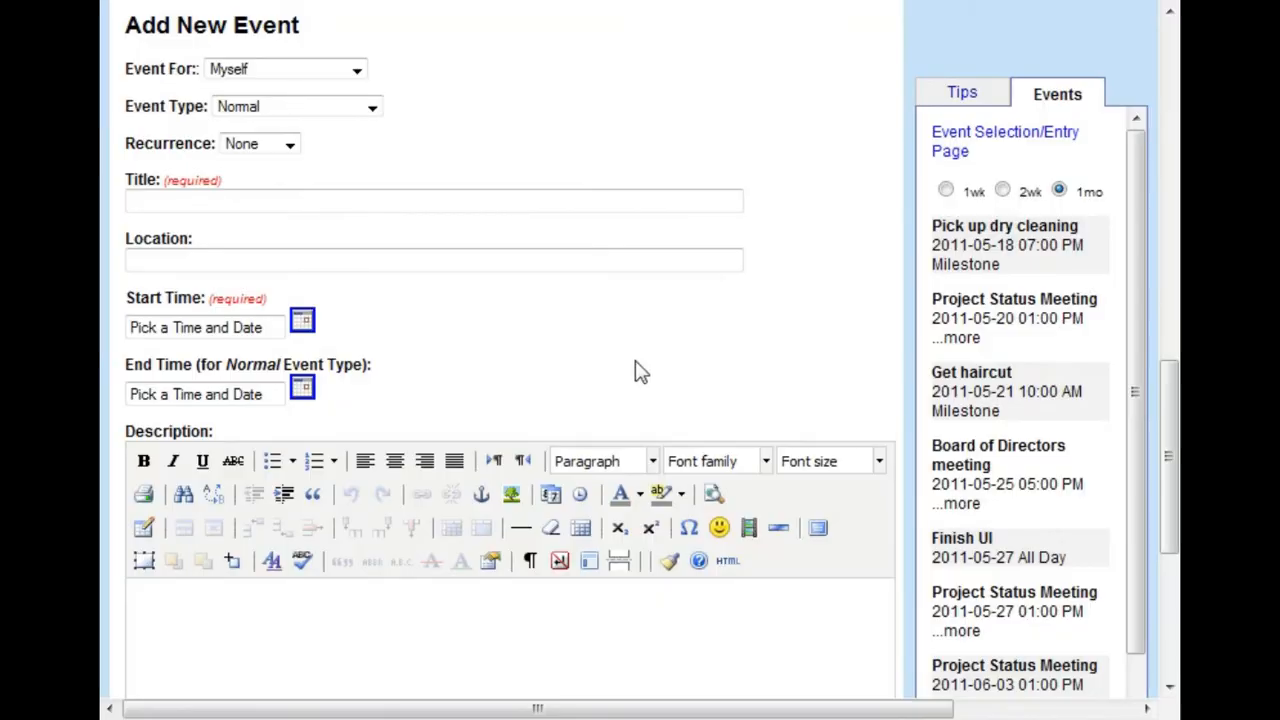
drag(1165, 440, 1166, 517)
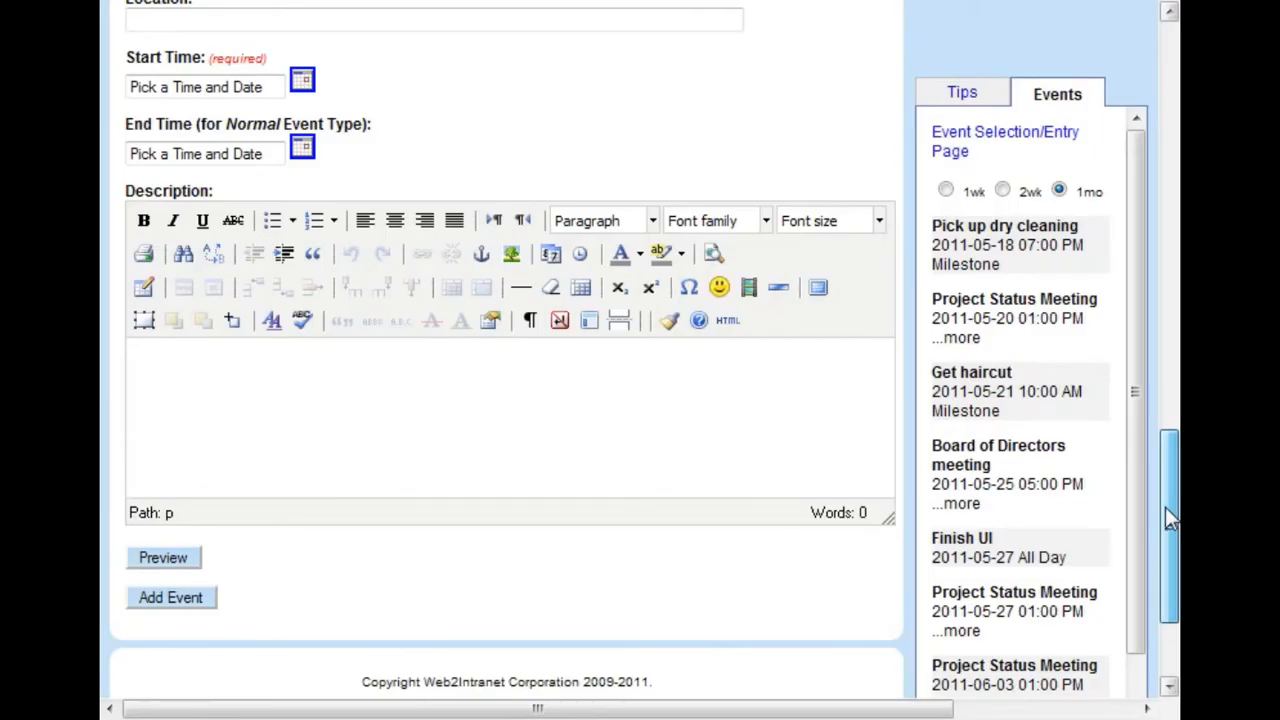
drag(1165, 507, 1160, 438)
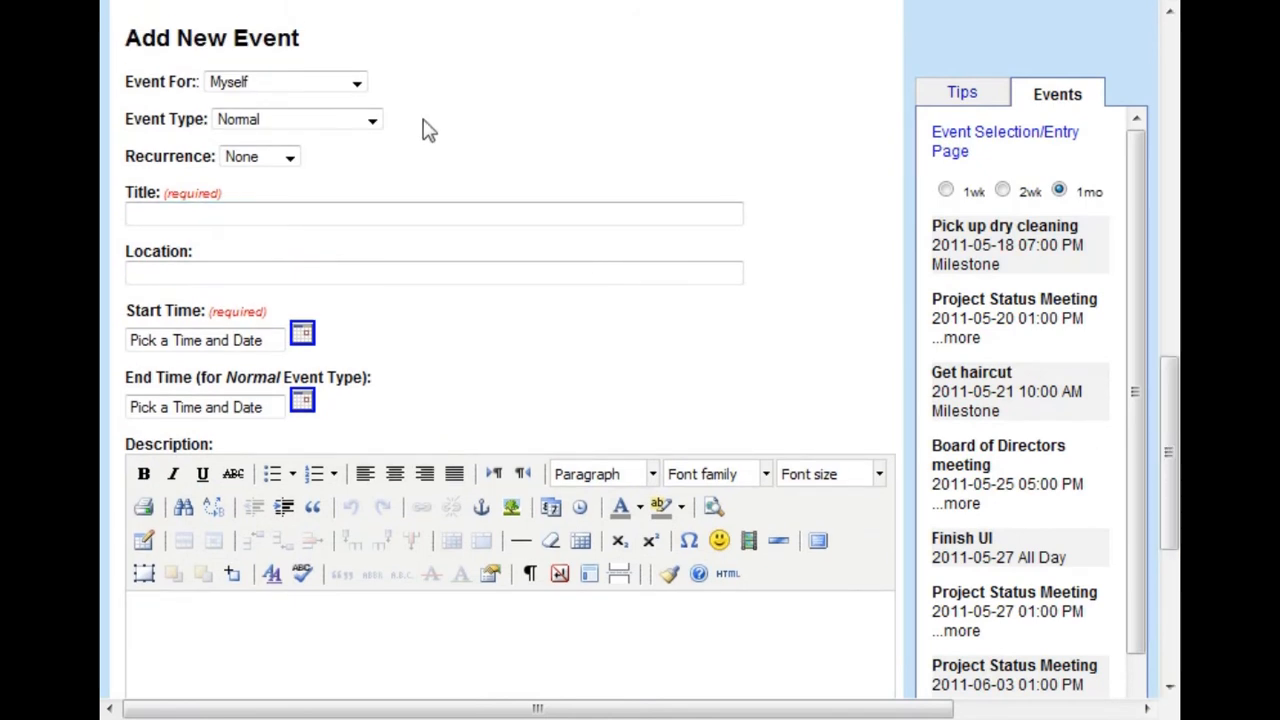
Assign the new event to Hot Org Organization as a Normal event with Weekly recurrence
click(357, 85)
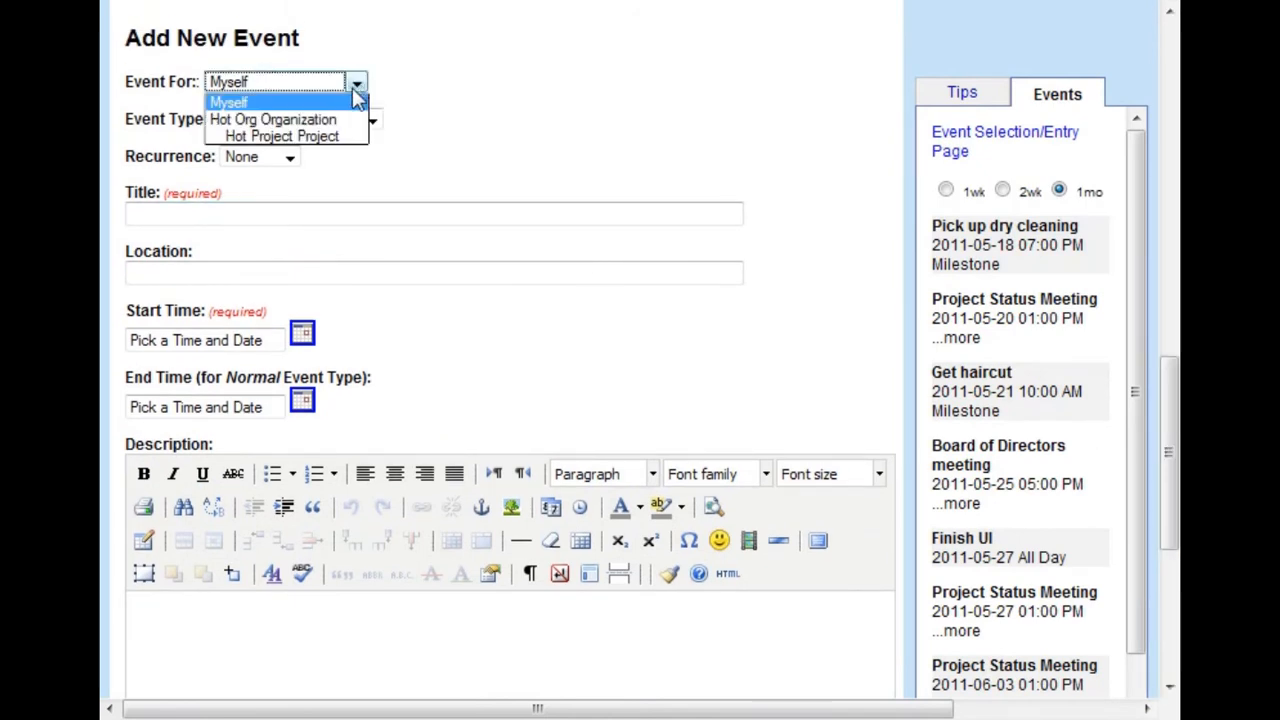
click(347, 120)
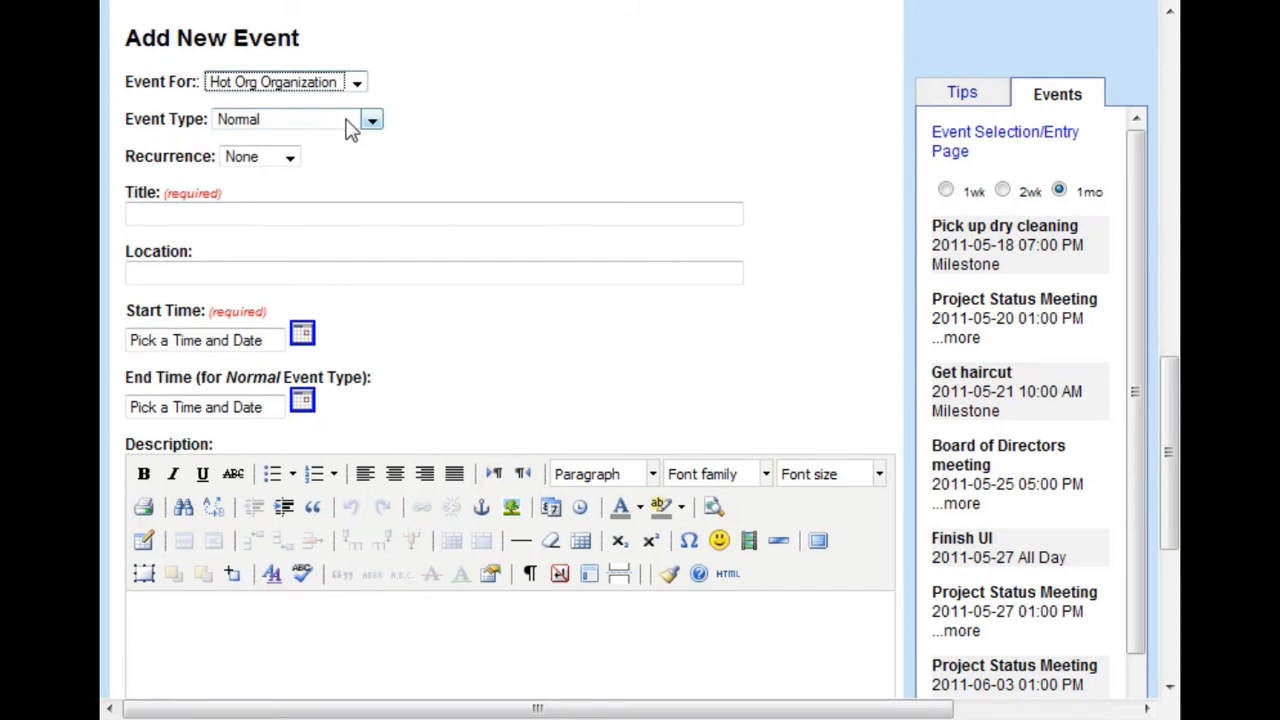
click(370, 124)
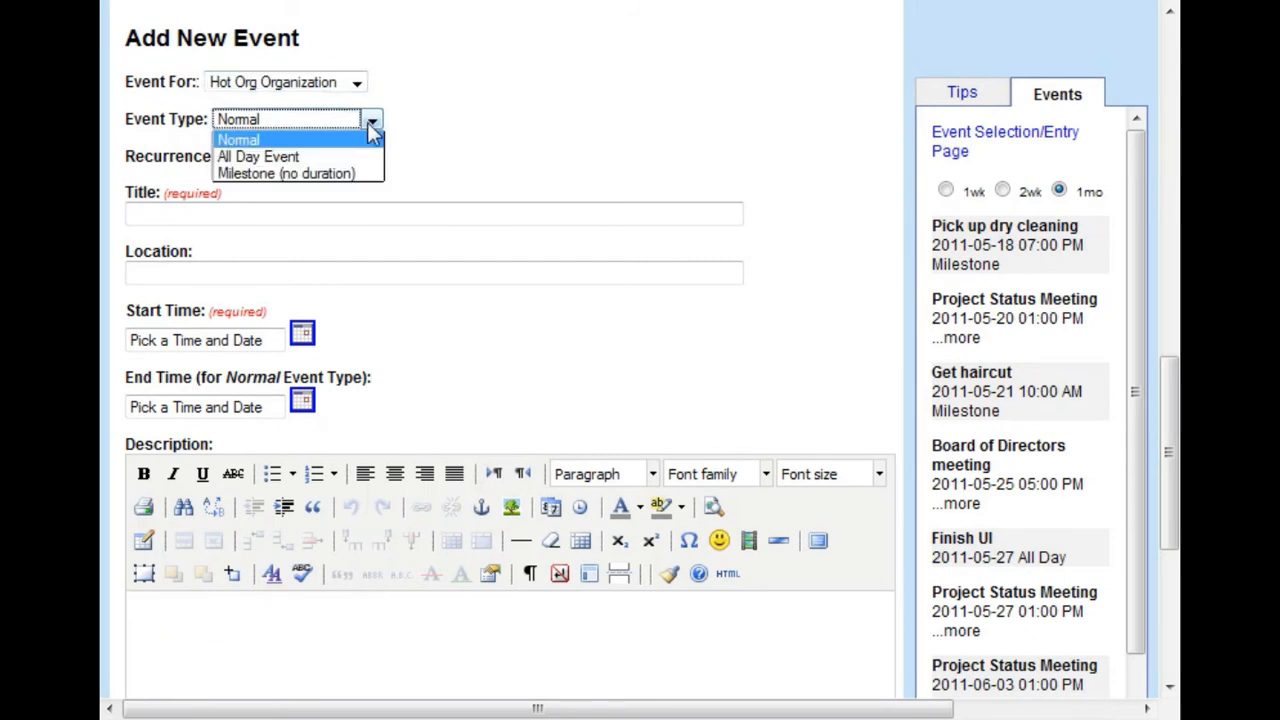
click(369, 127)
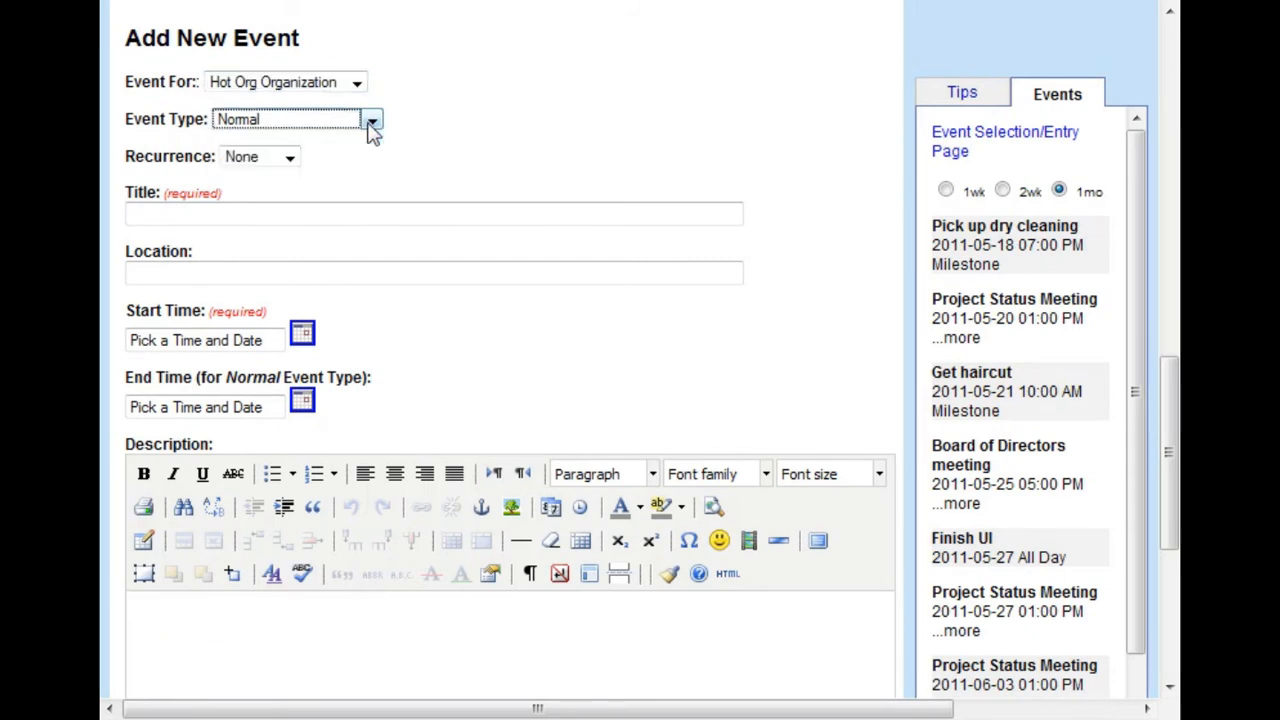
click(290, 160)
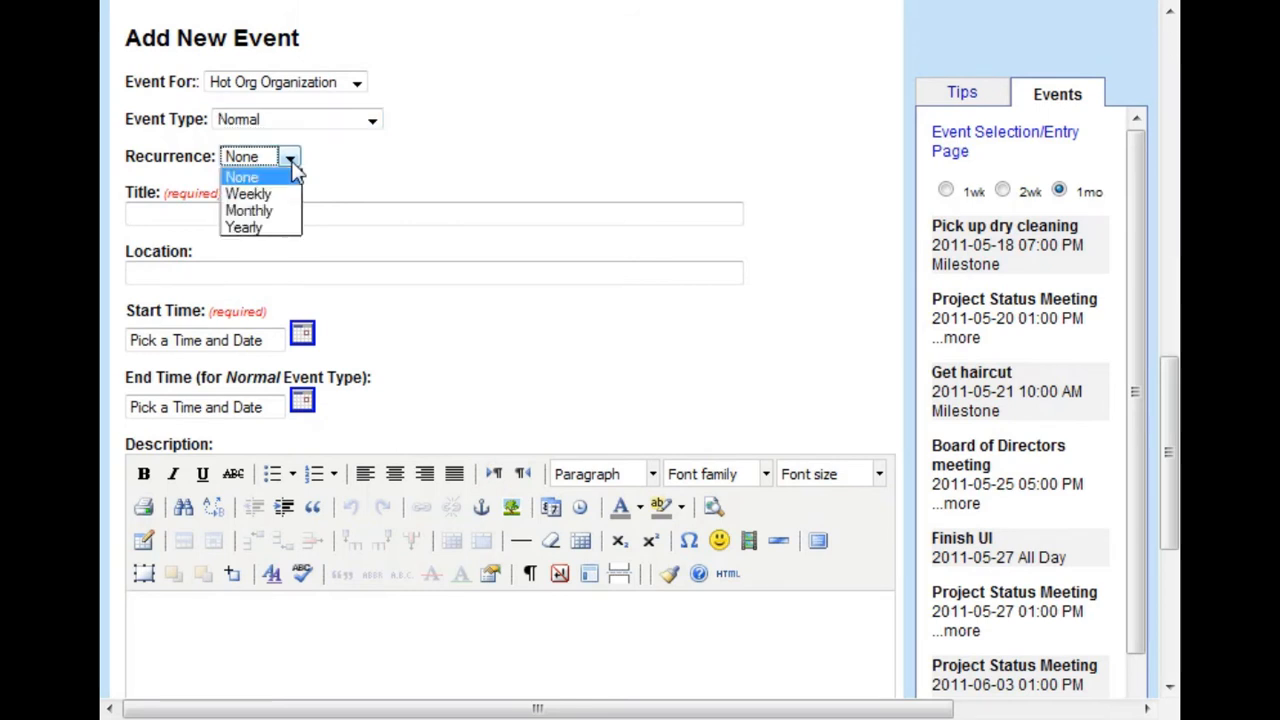
click(286, 196)
Title the event "Weekly Sales Meeting" and enter "Conference Room" as its location
click(305, 215)
text(Wee)
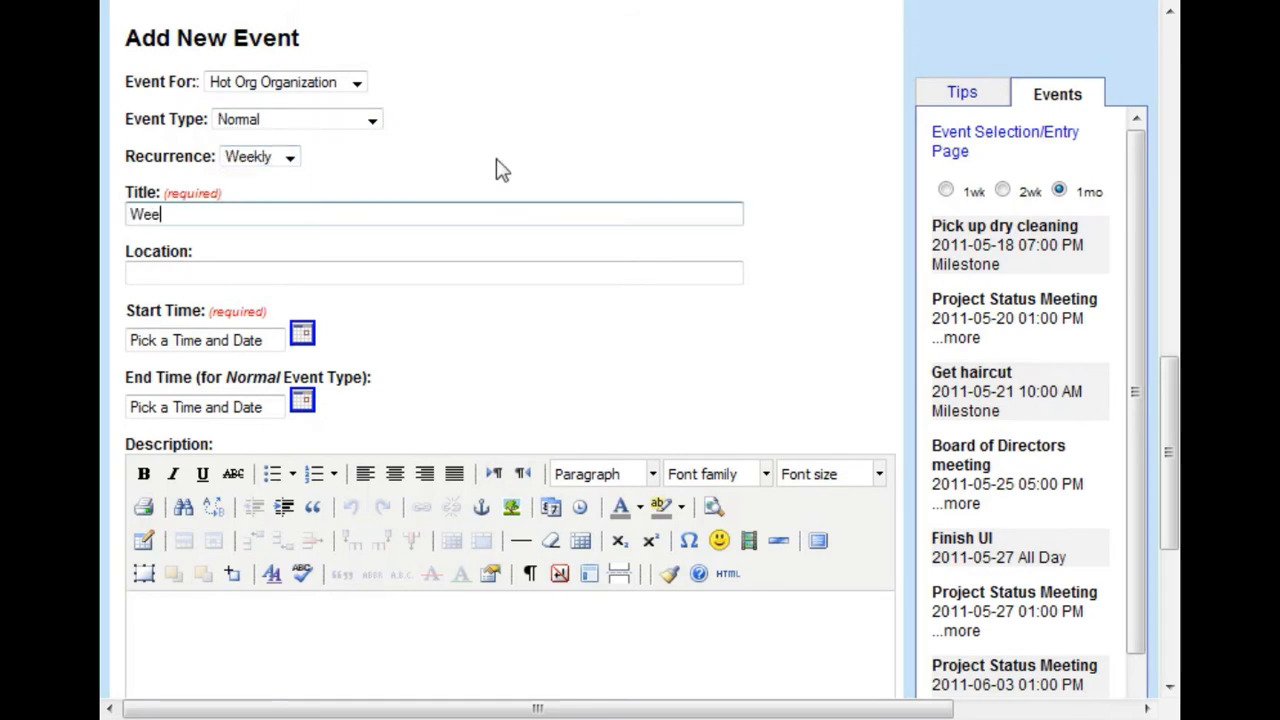
text(kly Sales Meeting)
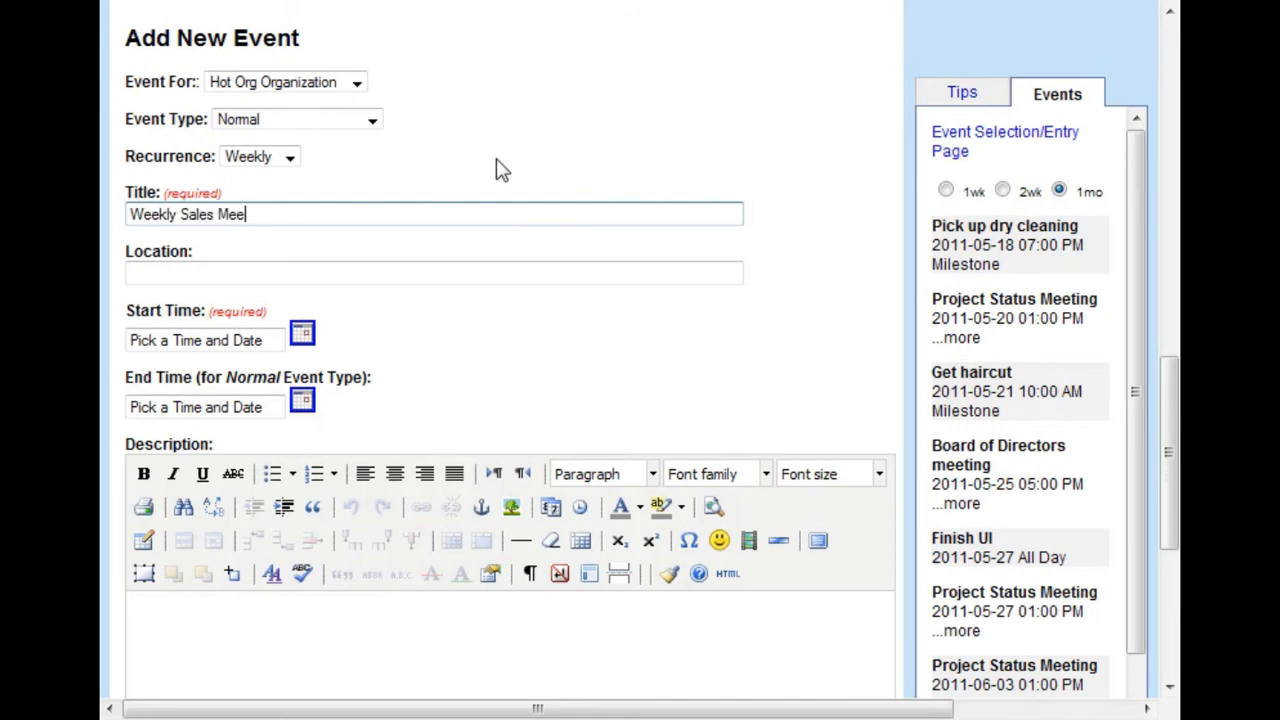
click(414, 272)
text(Conference Room)
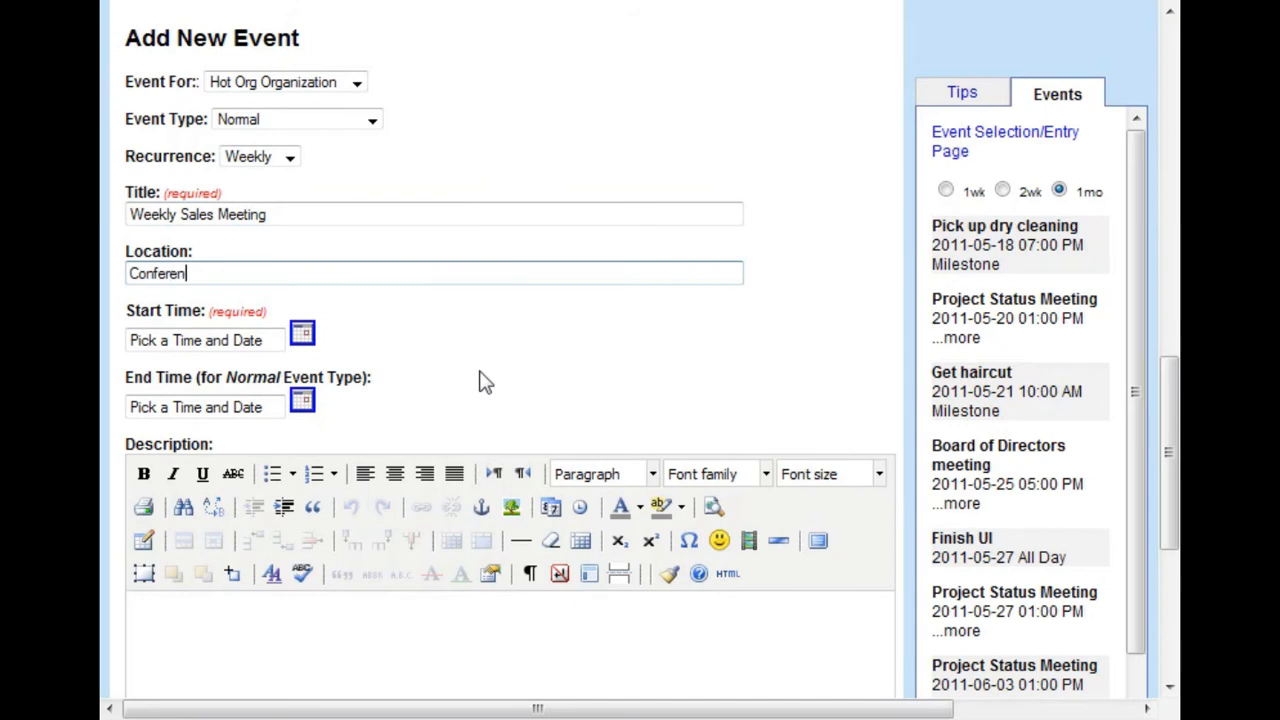
Set the event's start time to 9:00 AM on May 16, 2011
click(302, 336)
click(384, 308)
text(9)
click(442, 308)
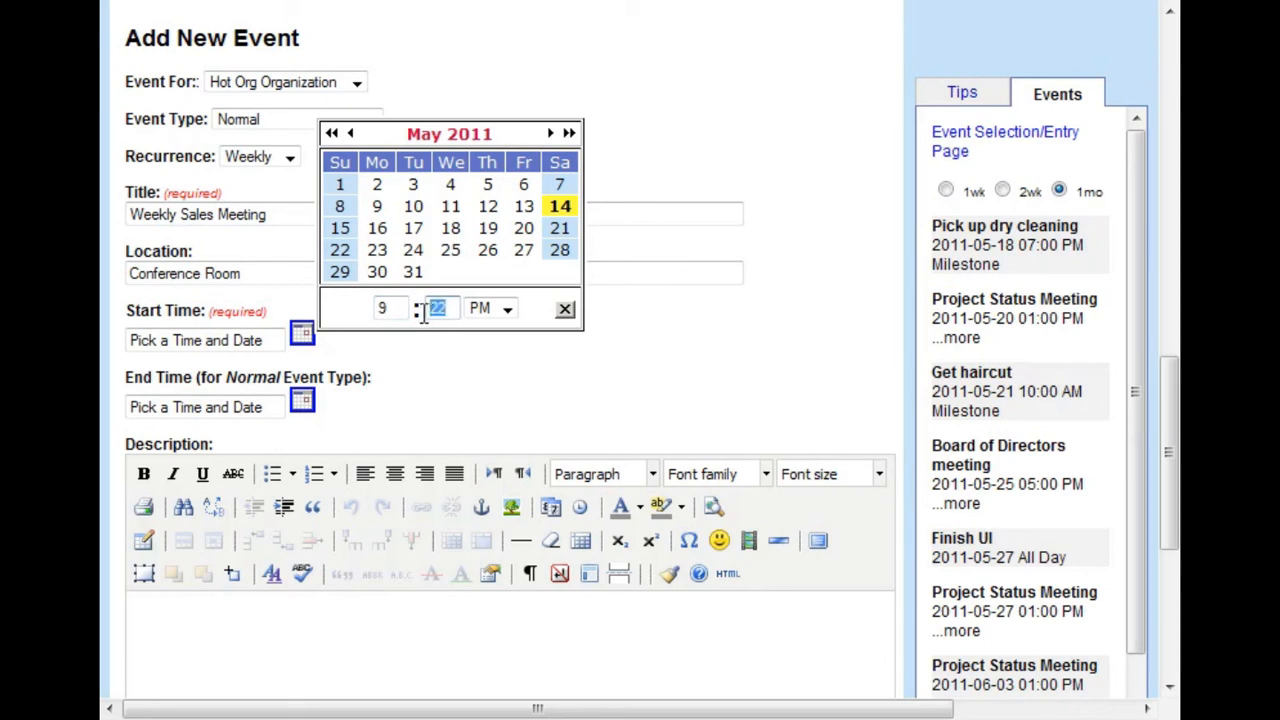
text(0)
click(507, 309)
click(490, 323)
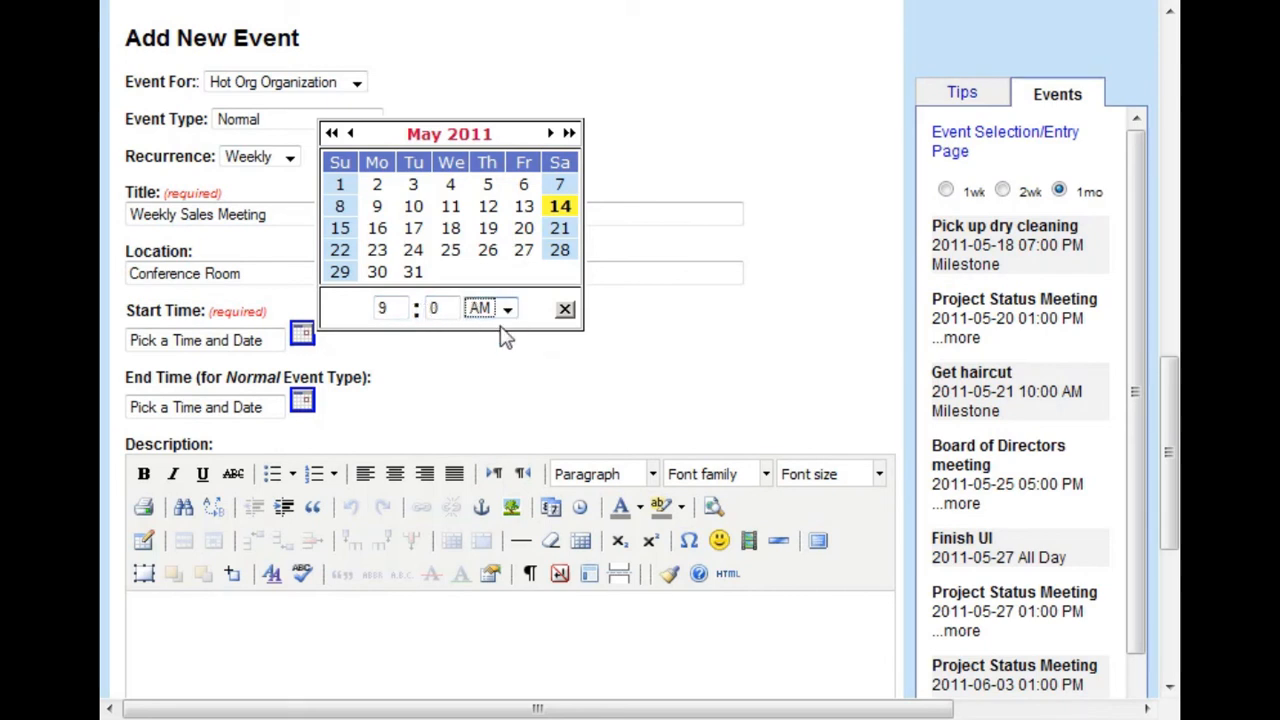
click(377, 228)
Set the event's end time to 10:00 AM on May 16, 2011, and add the event
click(302, 404)
click(380, 365)
text(19)
key(BackSpace)
text(0)
click(424, 365)
text(0)
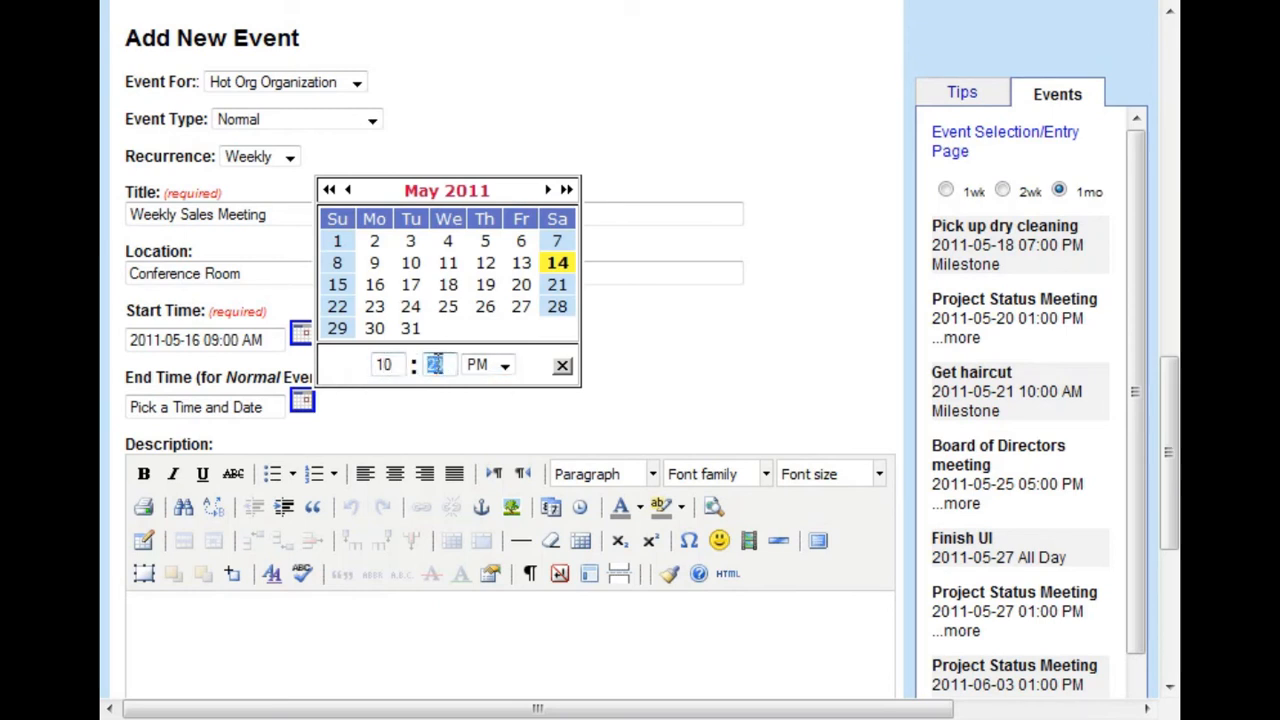
click(503, 366)
click(478, 385)
click(374, 284)
scroll(577, 387, down, 3)
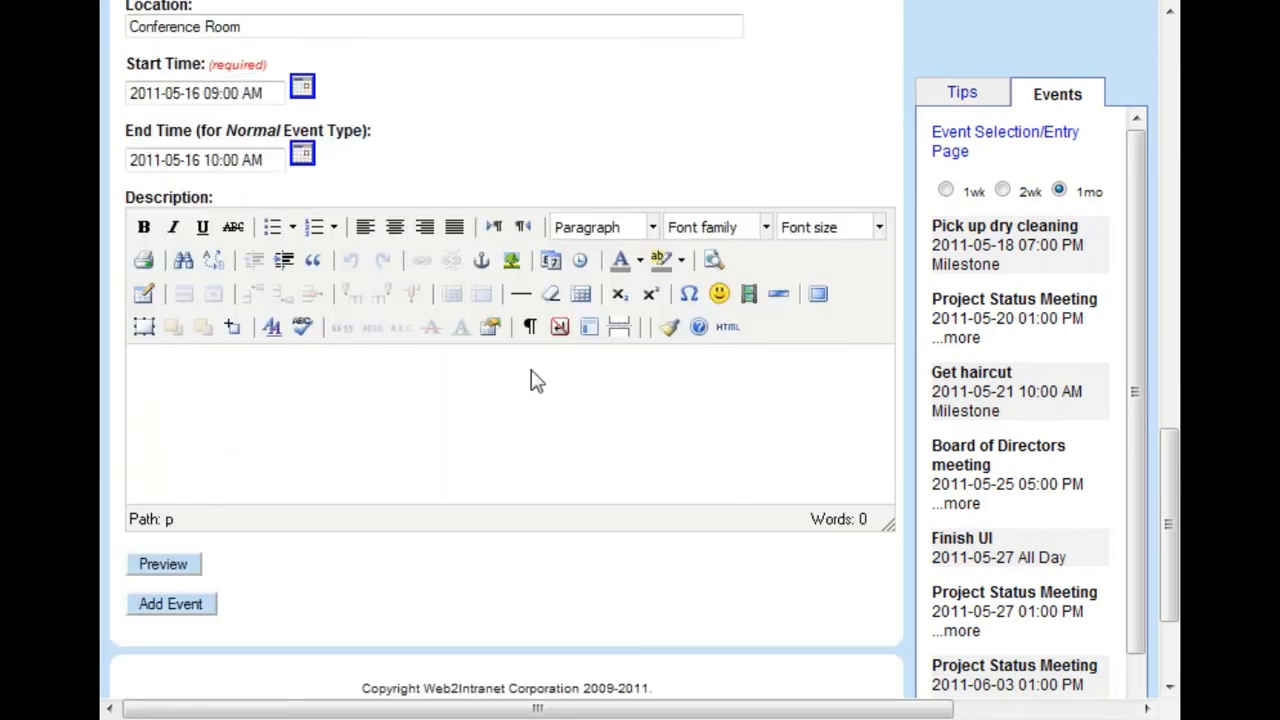
click(200, 482)
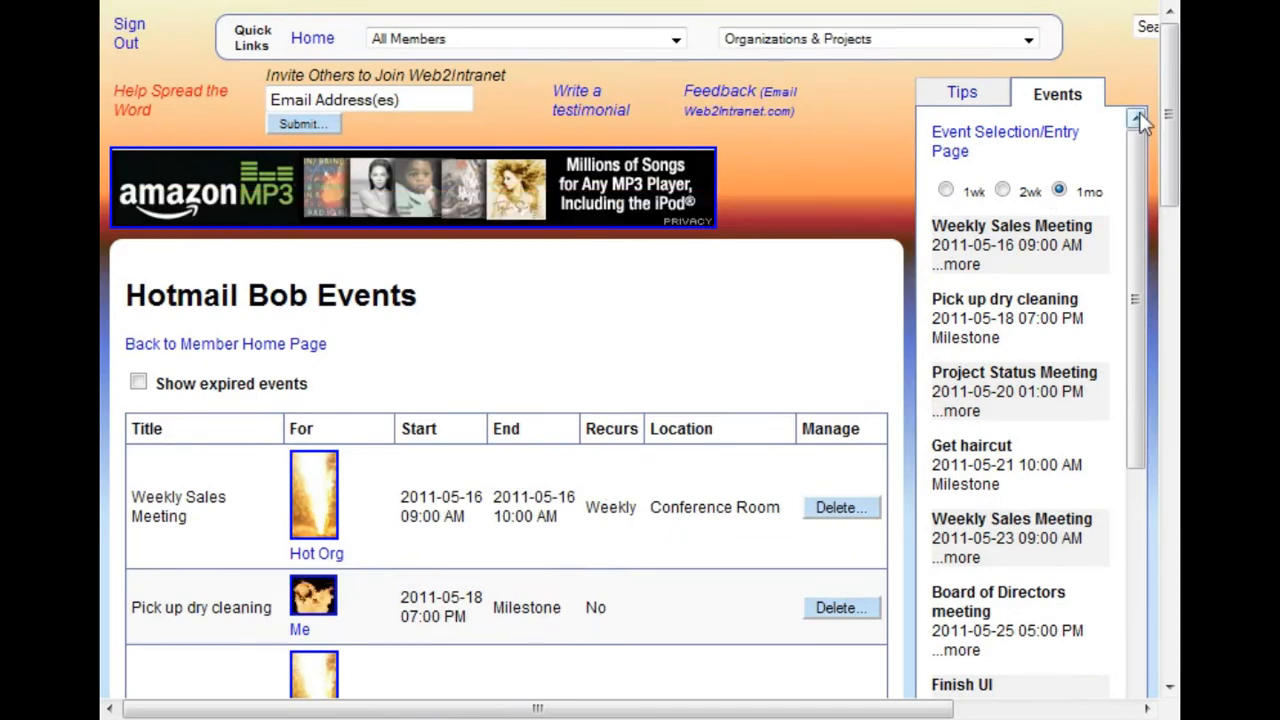
Go from the event list to the Hot Org home page and open the Weekly Sales Meeting listed in its organization events
drag(1170, 120, 1177, 149)
drag(1169, 185, 1169, 213)
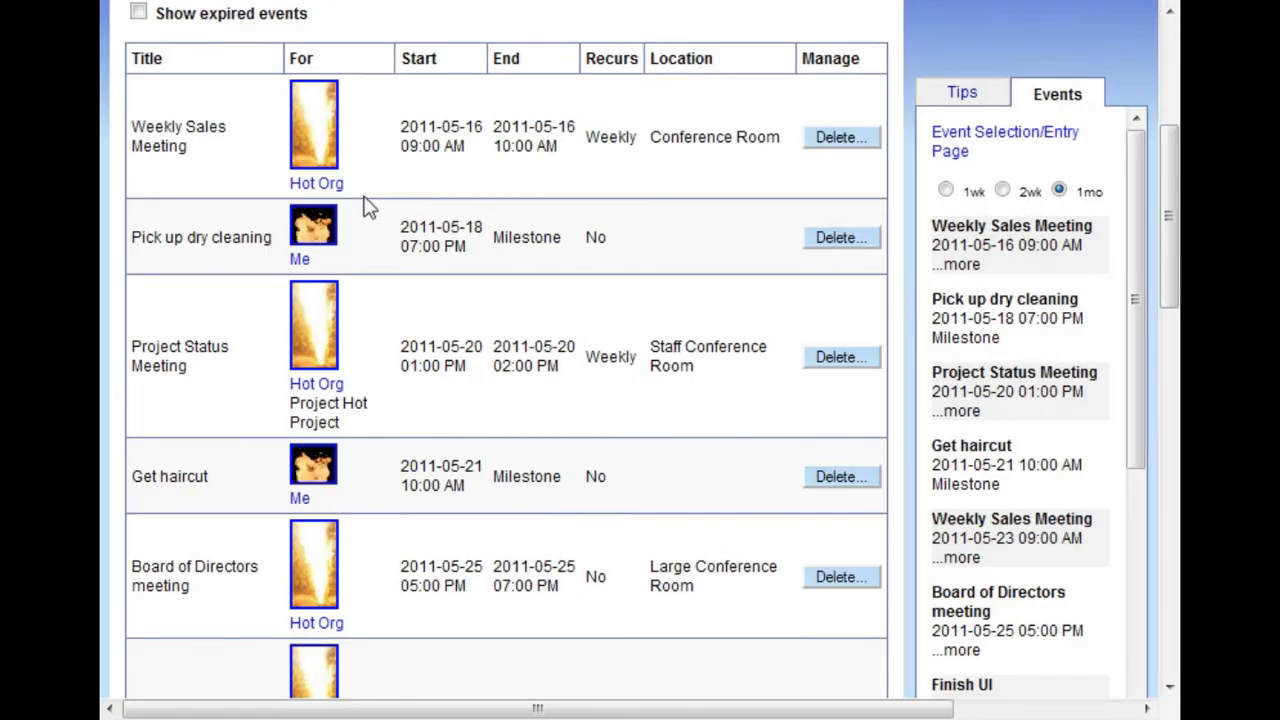
click(325, 184)
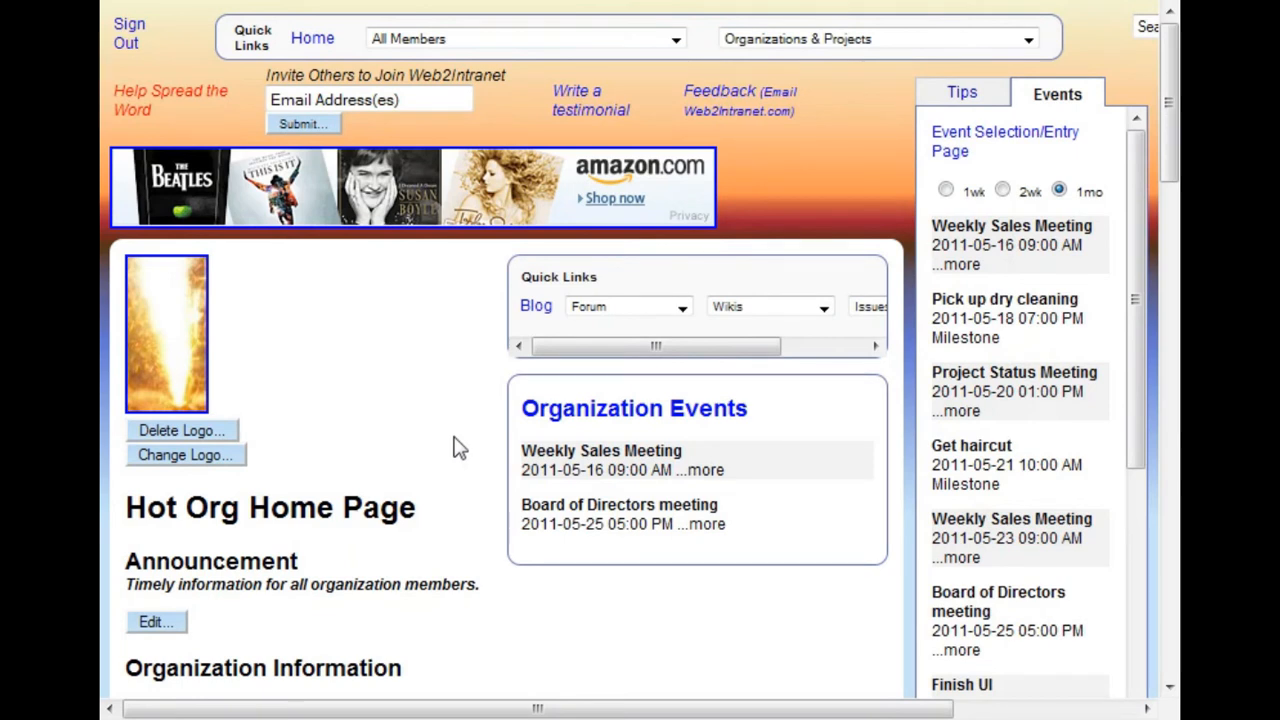
click(527, 465)
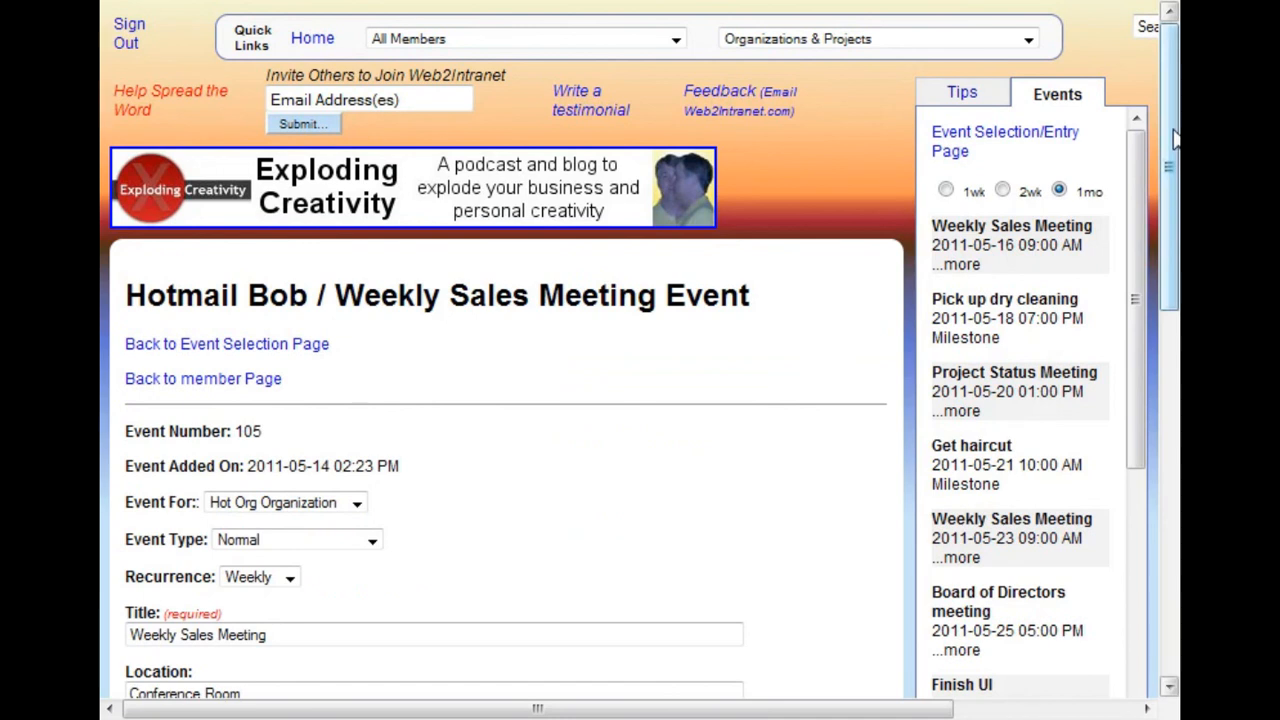
Add the description "Update Wiki Page after meeting." to the Weekly Sales Meeting, save the event and review the saved description
drag(1174, 139, 1174, 253)
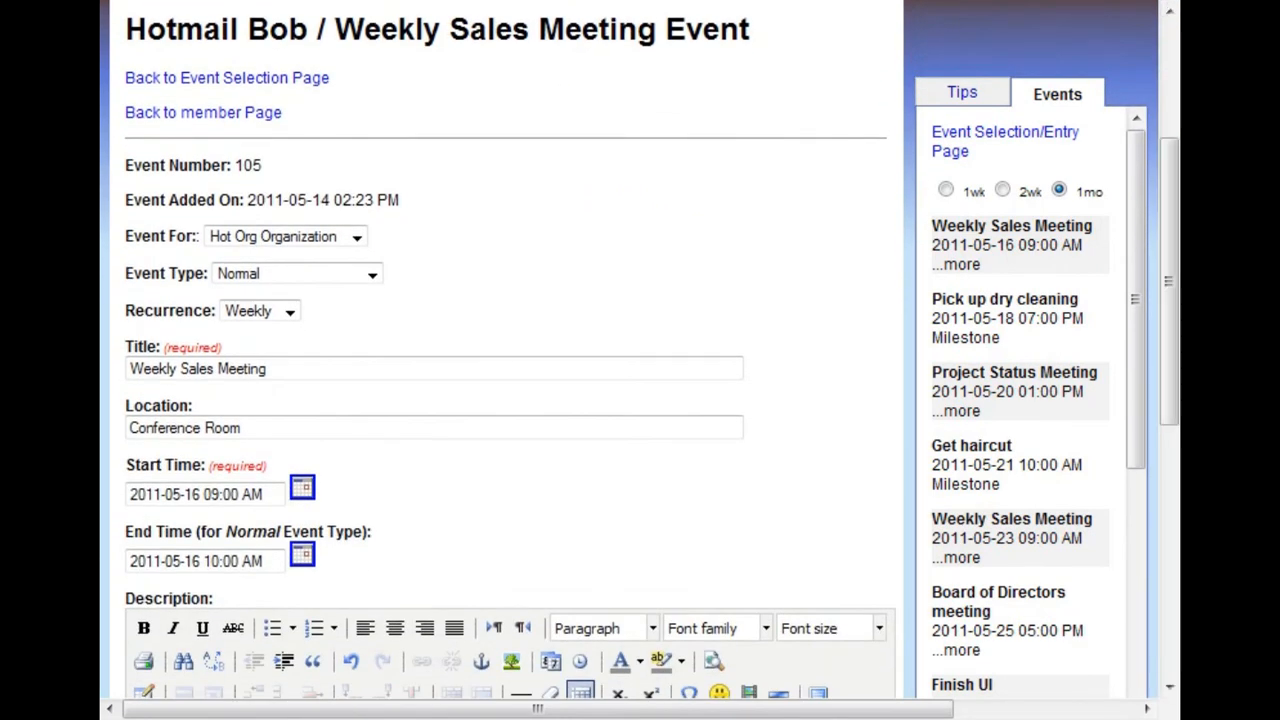
drag(1176, 262, 1178, 442)
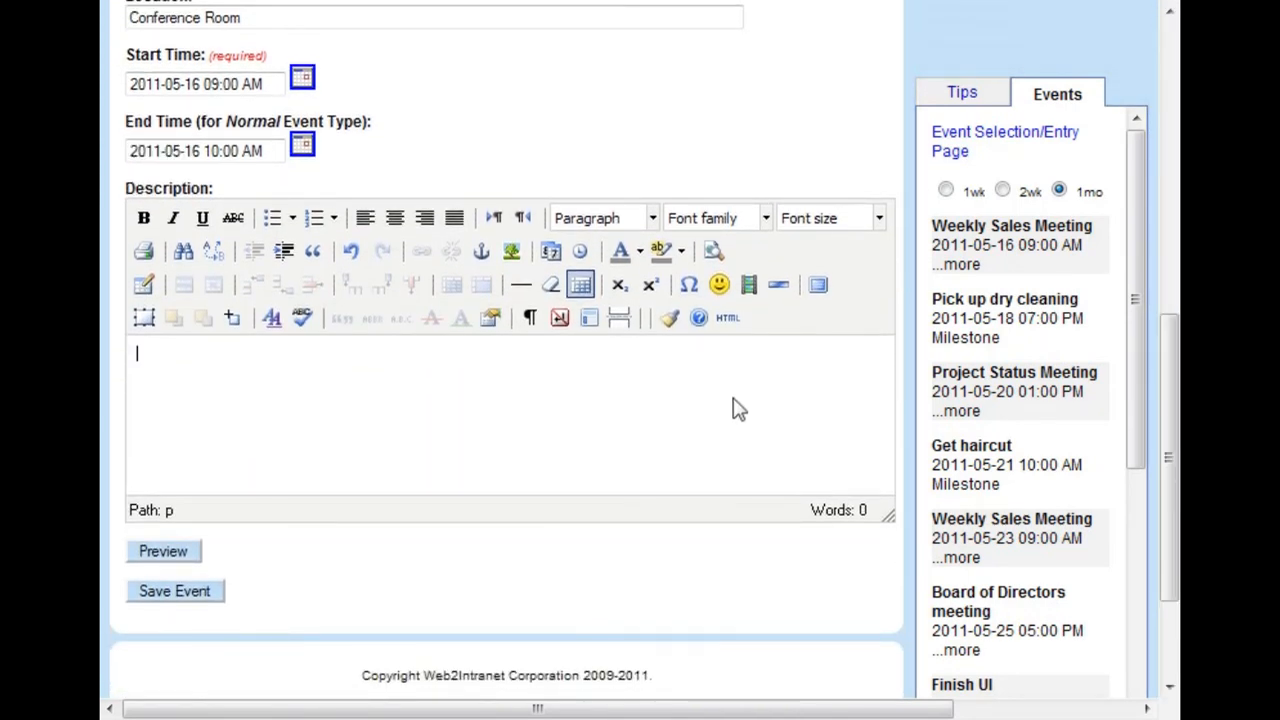
text(Update Wiki Page after meeting.)
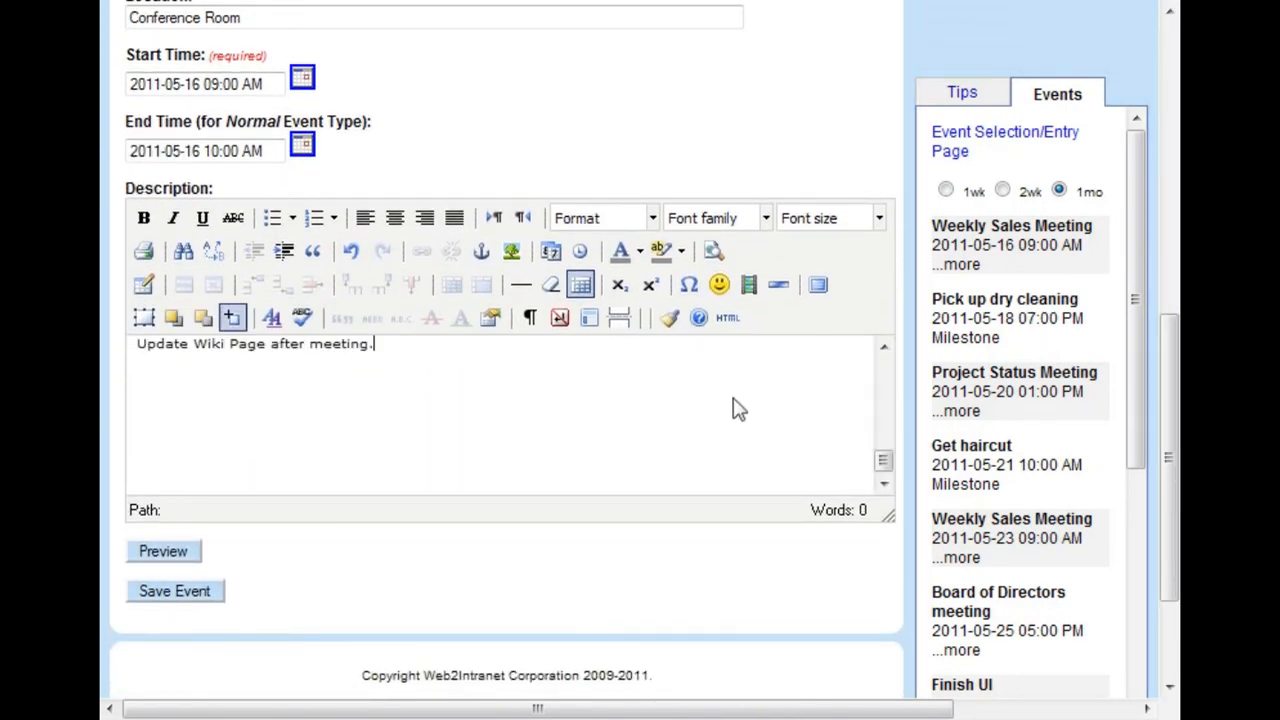
click(205, 591)
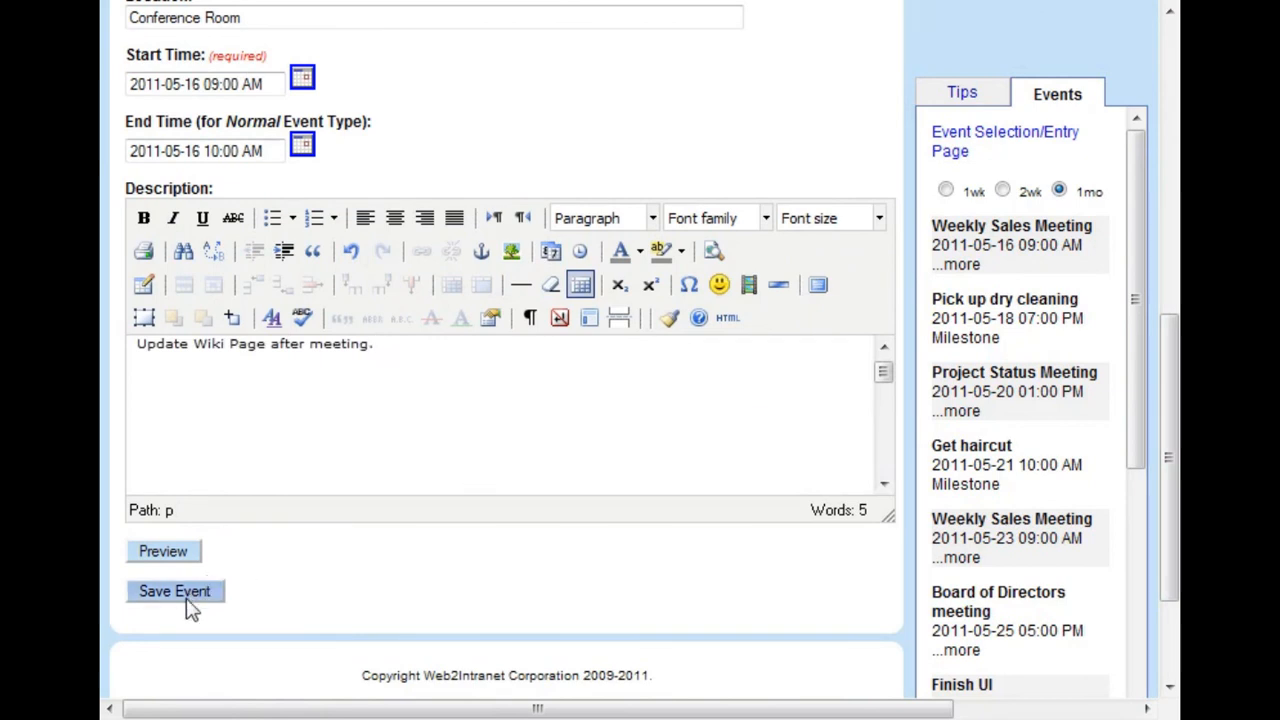
click(183, 603)
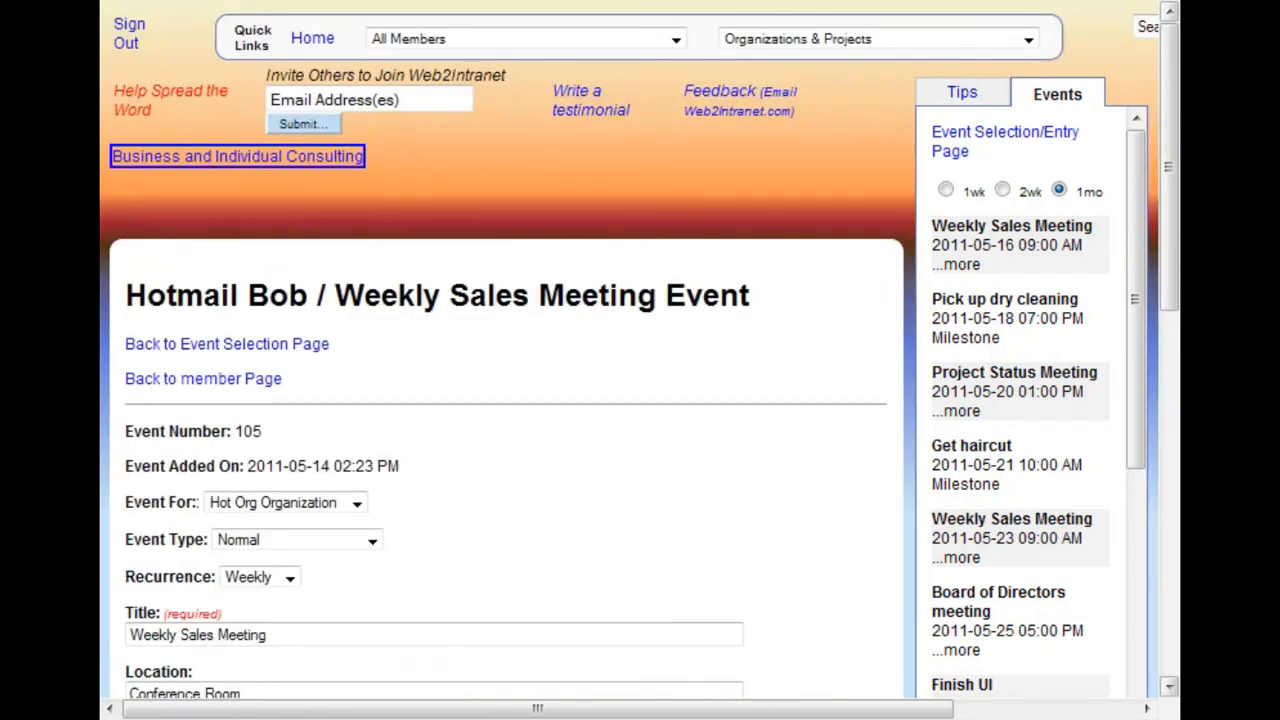
drag(1174, 110, 1168, 341)
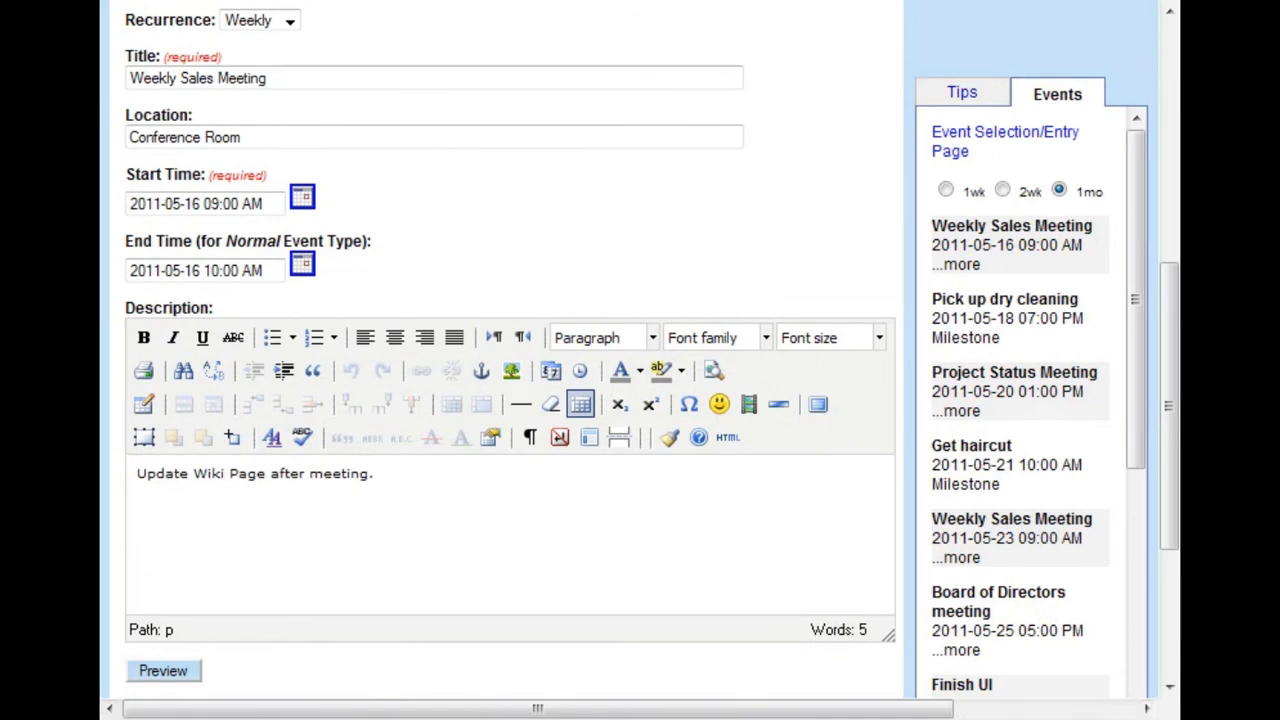